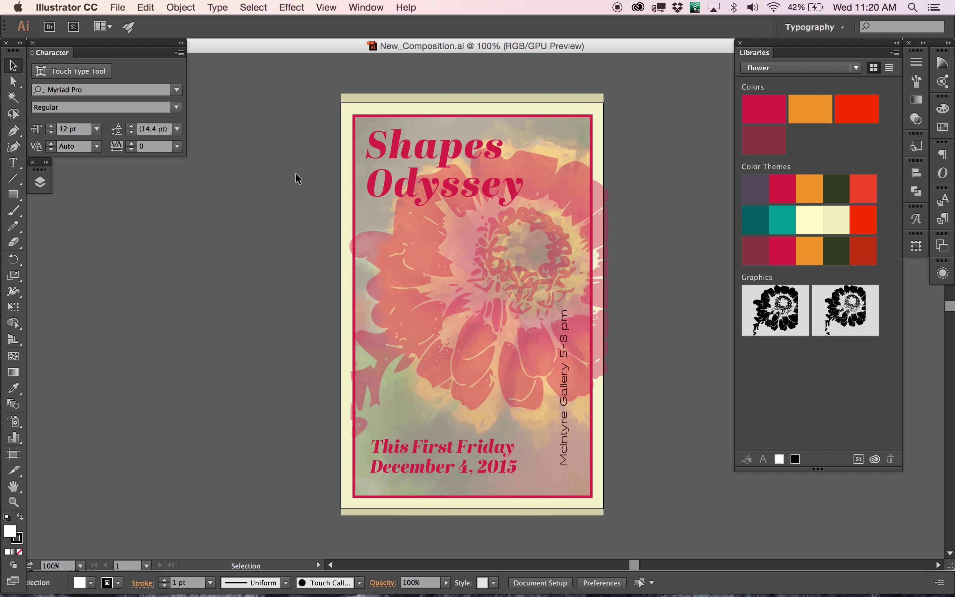
Step: Select the title, flower artwork, date and gallery text in turn to inspect them
click(419, 154)
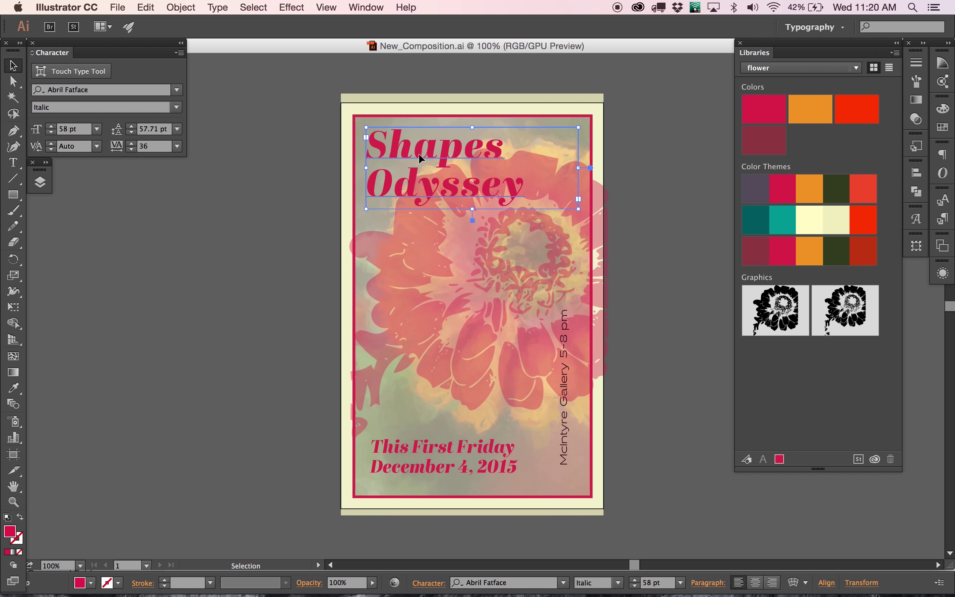
click(413, 218)
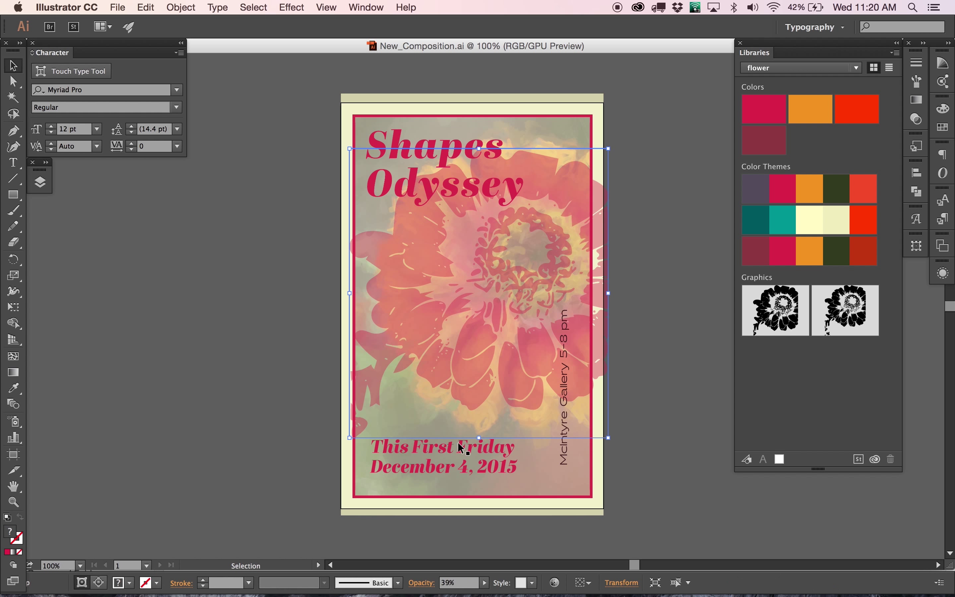
click(459, 458)
shift+click(568, 412)
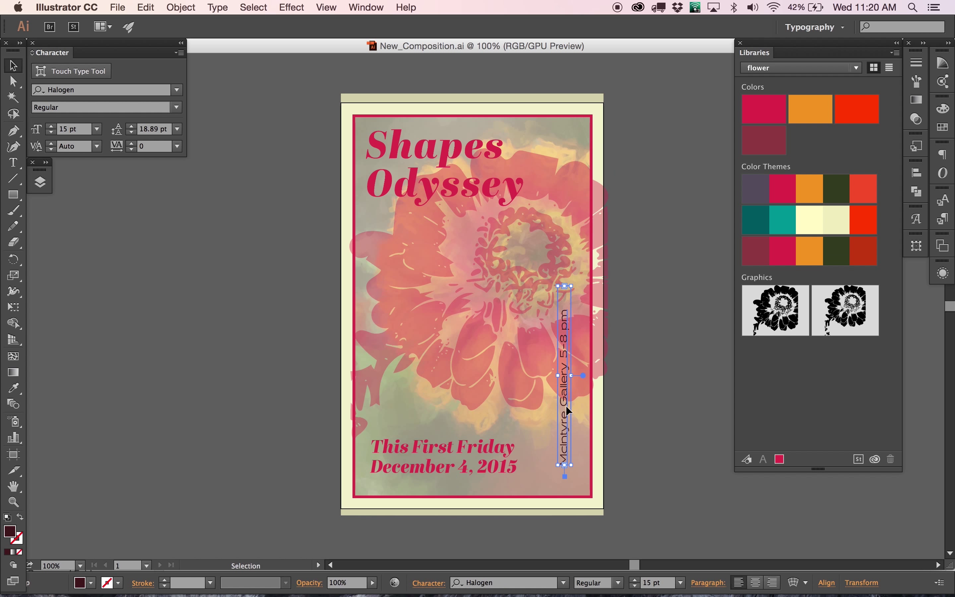
click(466, 443)
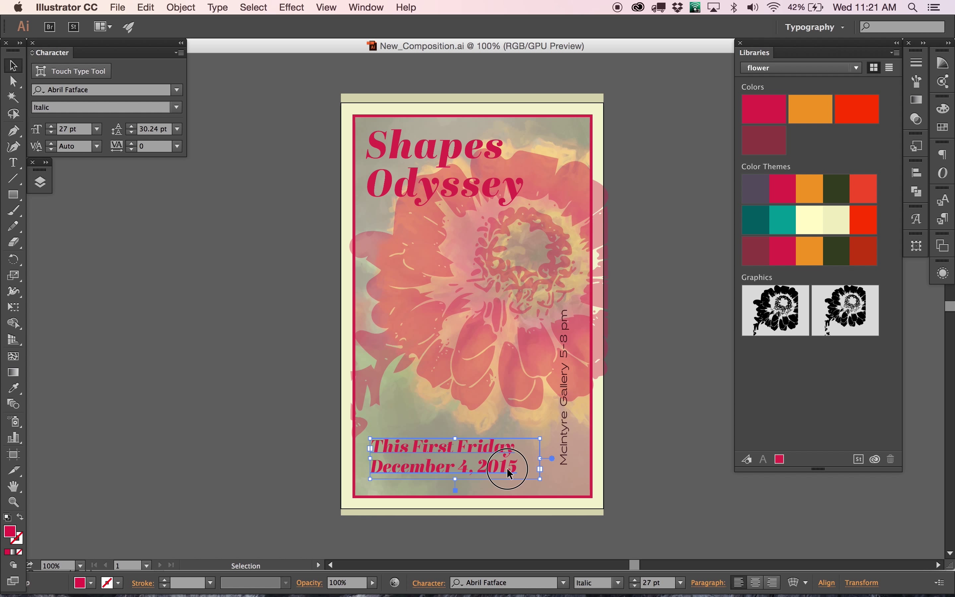
Step: Review the Shapes Odyssey title's full character settings, then deselect it
key(shift+t)
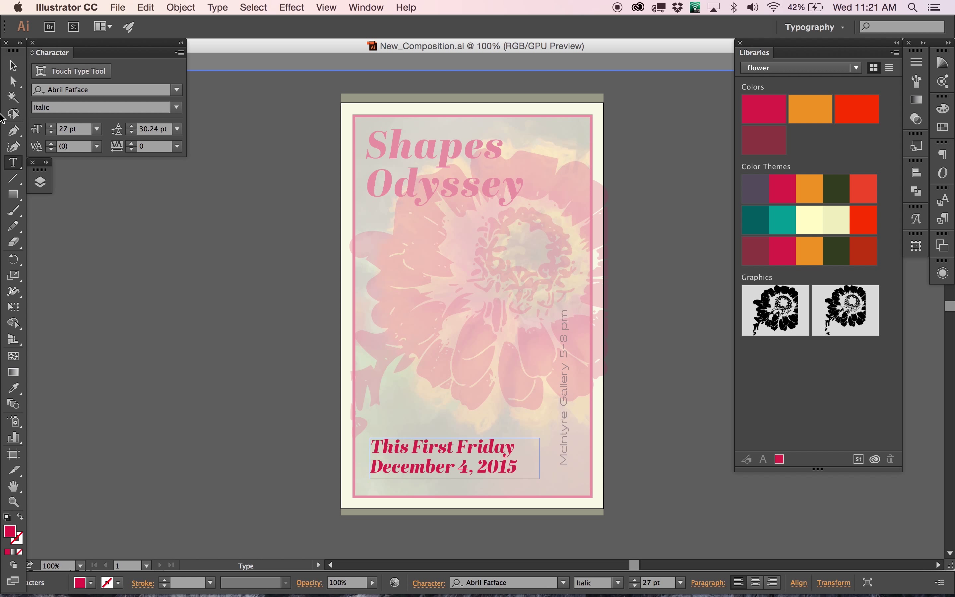
click(13, 65)
click(434, 150)
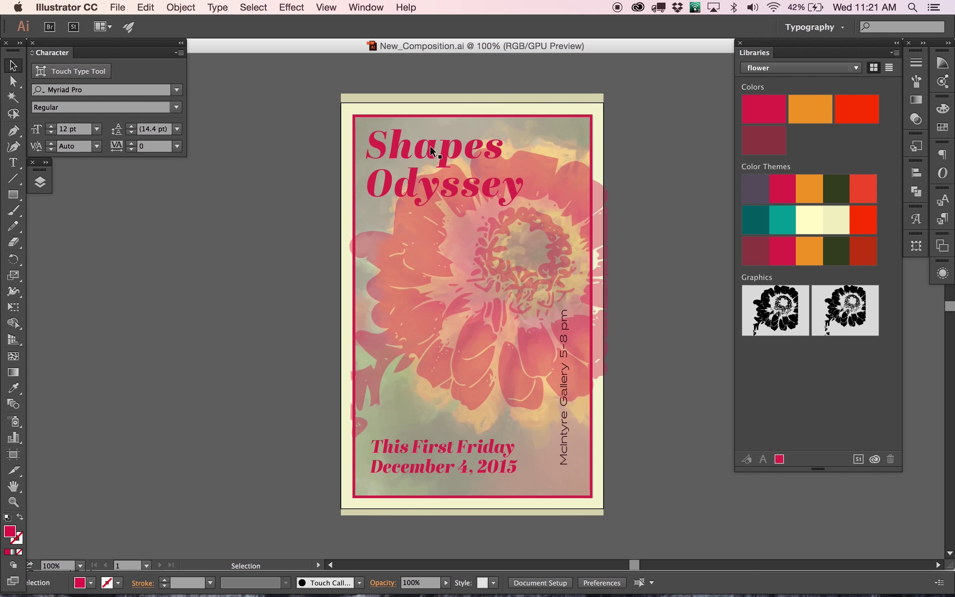
click(428, 582)
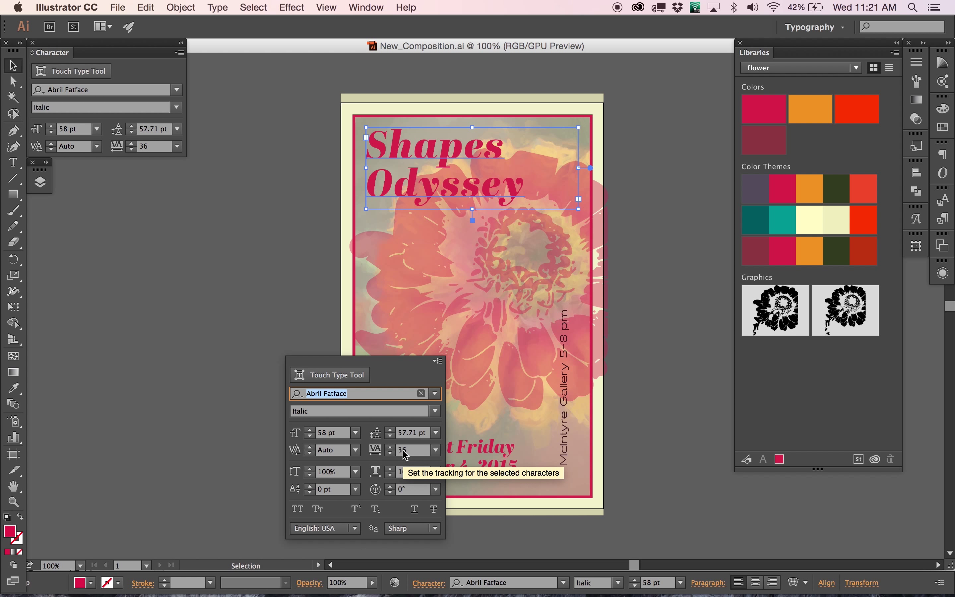
click(283, 309)
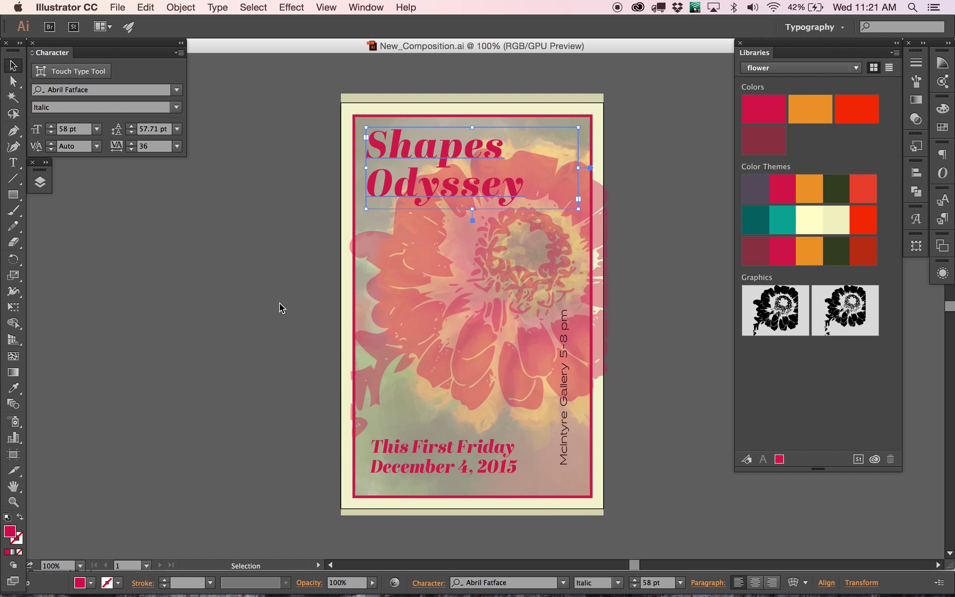
click(632, 323)
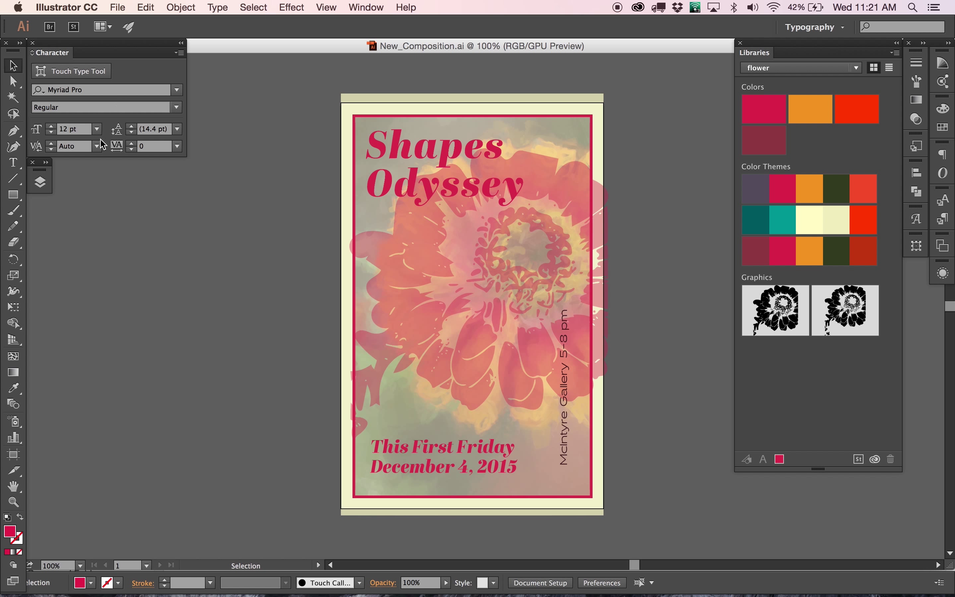
Step: Expand Layer 1 and toggle visibility of the date, gallery and title text rows
click(39, 182)
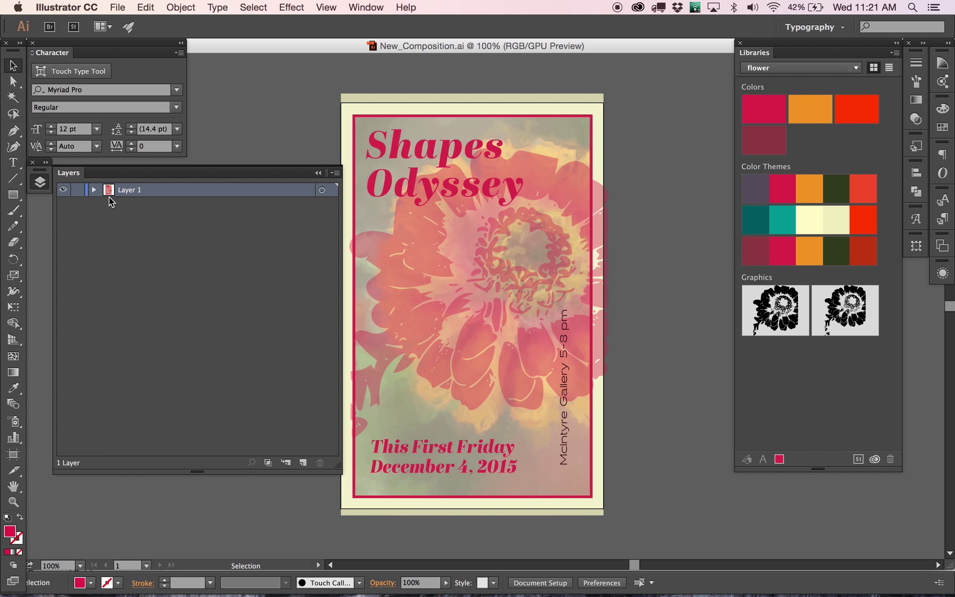
click(95, 190)
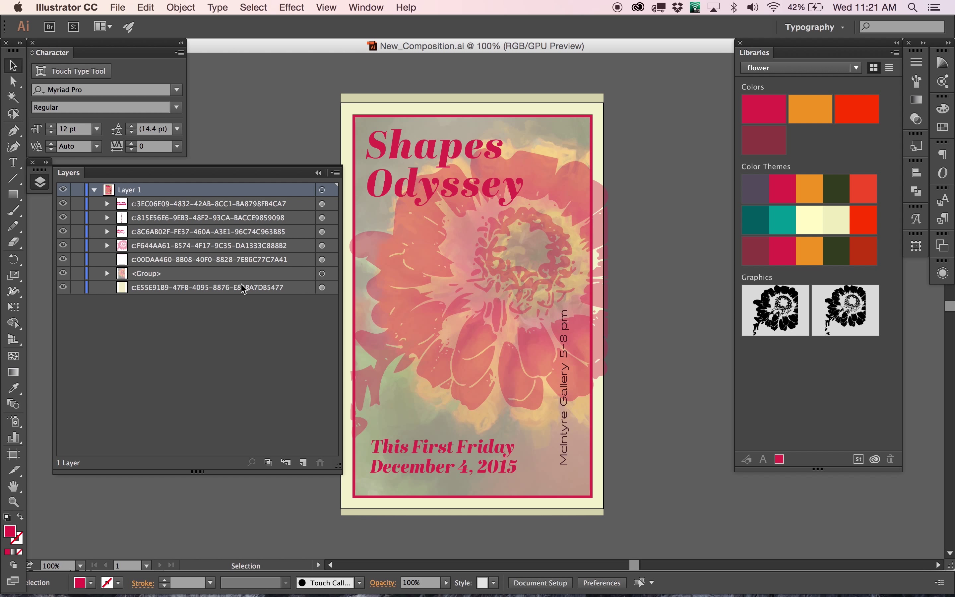
click(63, 204)
click(65, 205)
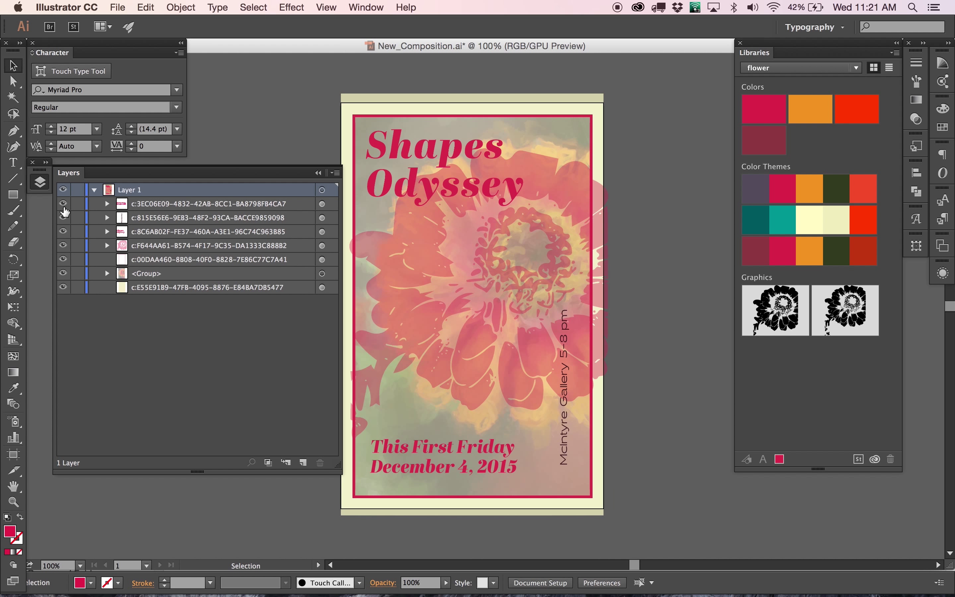
click(63, 217)
click(63, 218)
click(64, 232)
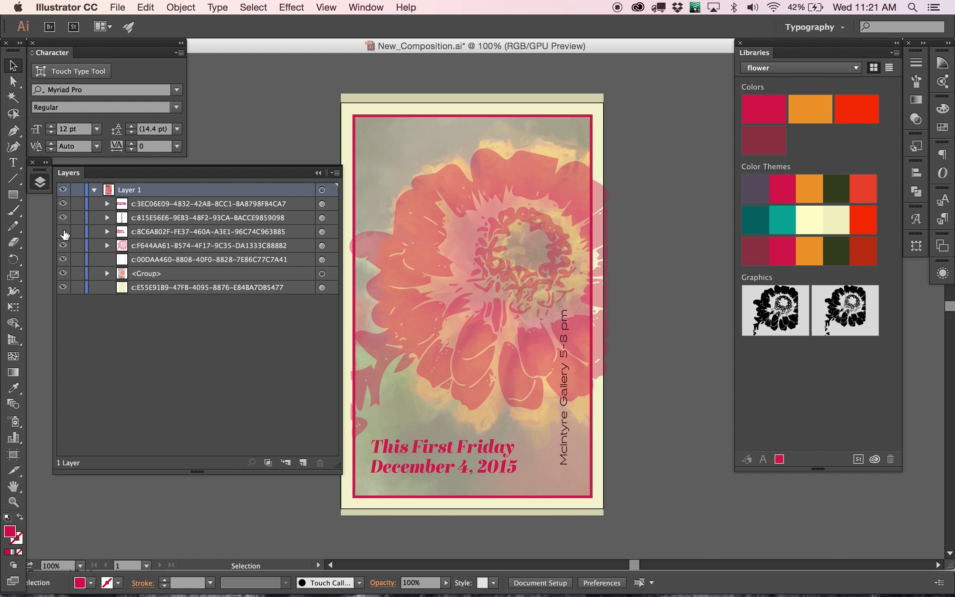
click(64, 232)
Step: Toggle visibility of the flower, red border, watercolour texture and cream background rows
click(64, 246)
click(64, 246)
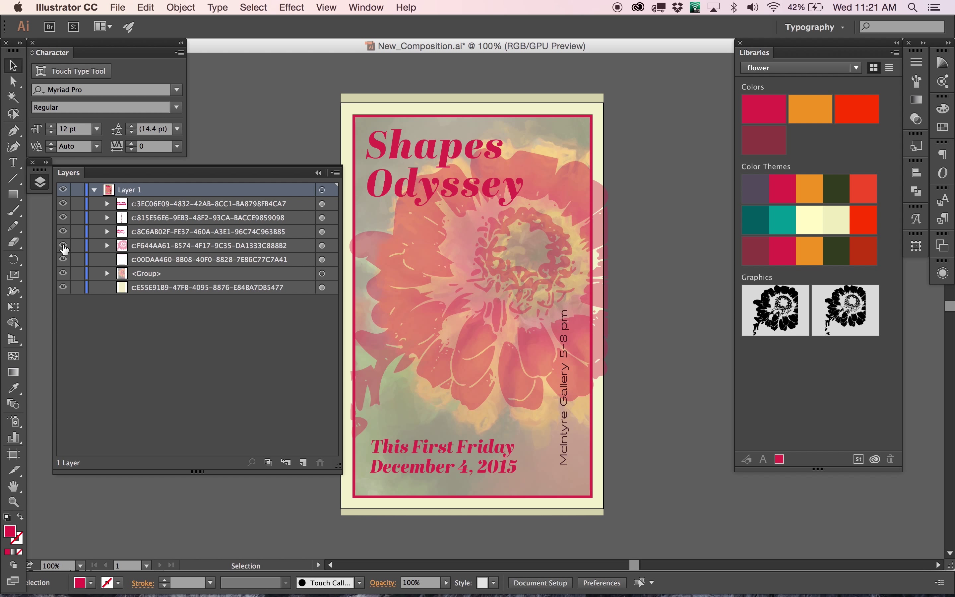
click(64, 260)
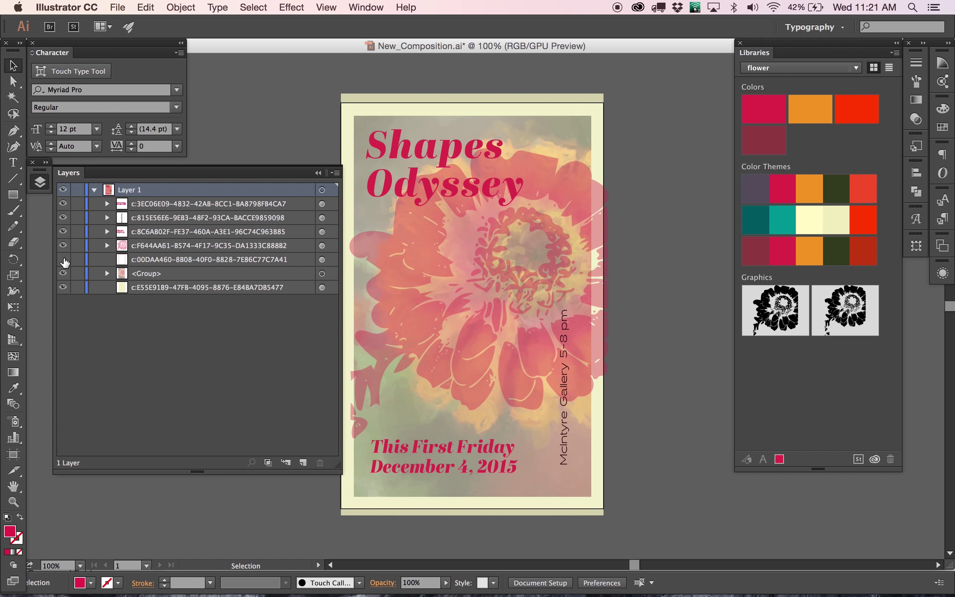
click(64, 260)
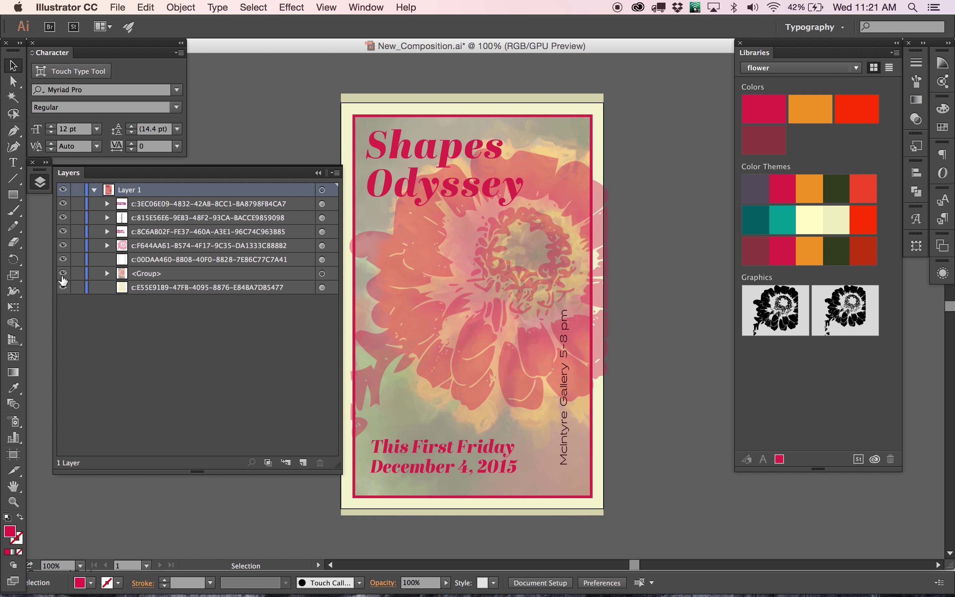
click(63, 273)
click(64, 273)
click(64, 287)
click(66, 288)
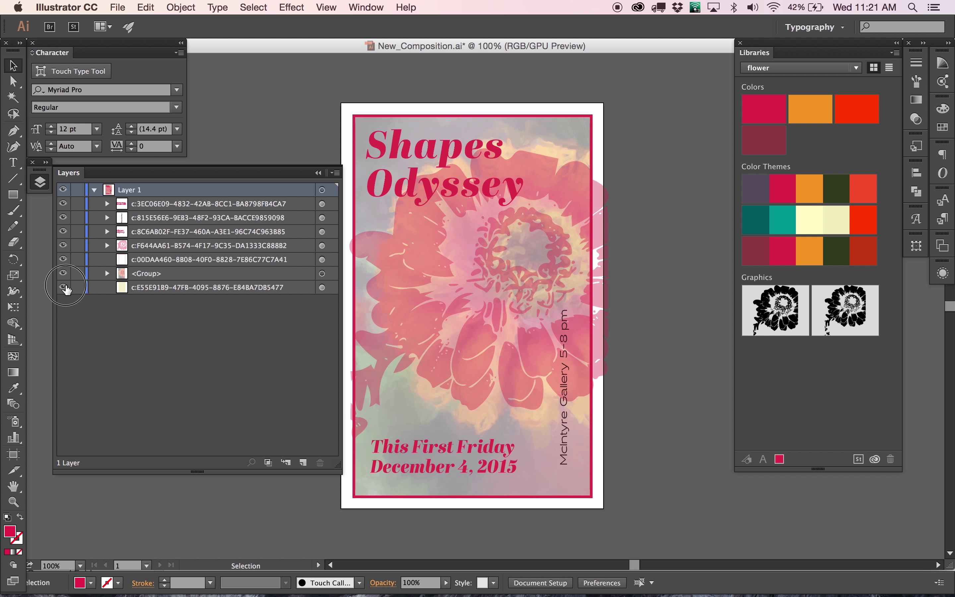
Step: Drag the cream rectangle's top and bottom edges to the artboard's top and bottom
click(473, 96)
drag(473, 95, 471, 104)
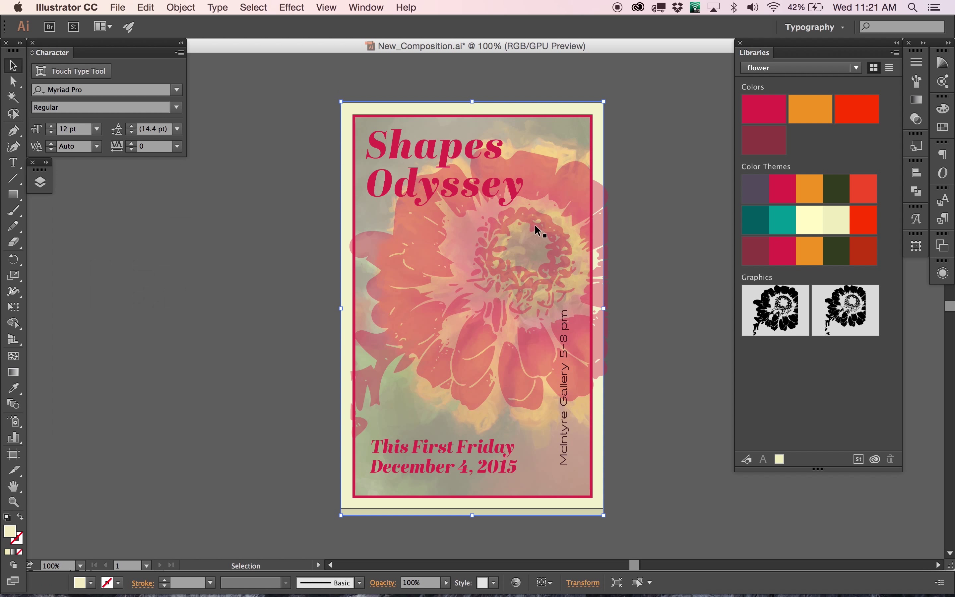
drag(473, 516, 472, 510)
click(633, 469)
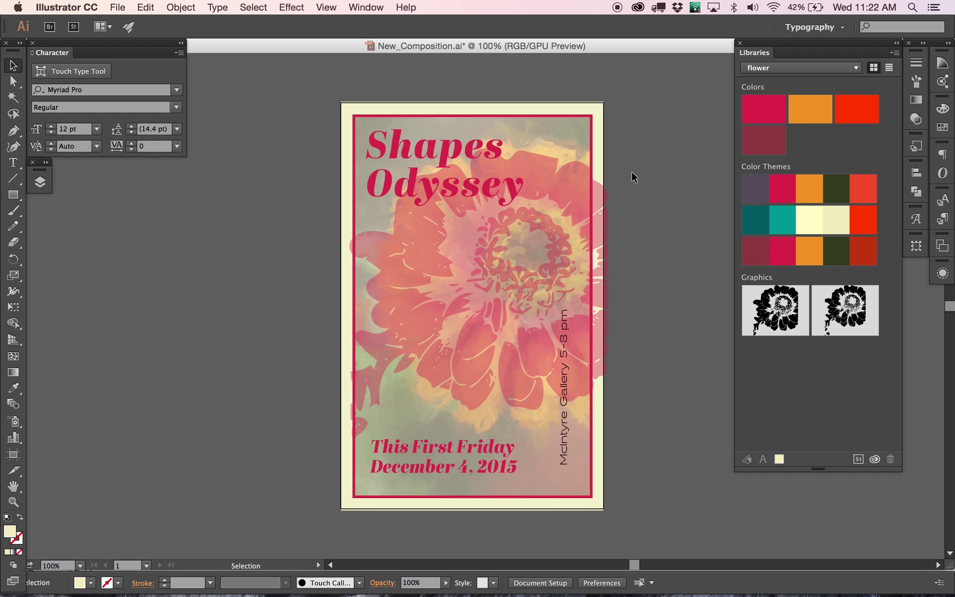
click(603, 199)
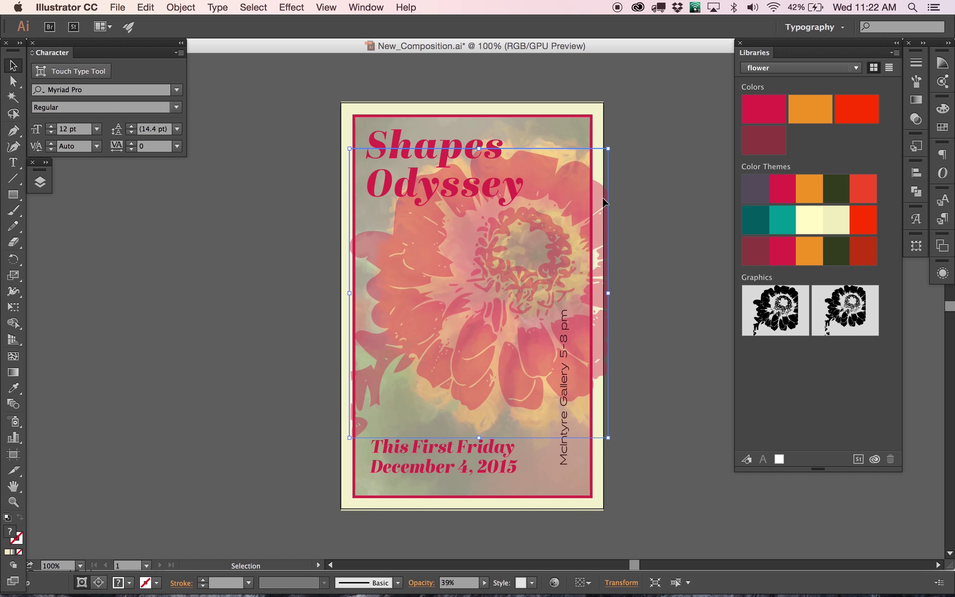
Step: Replace the pink flower with a resized Flower Light graphic filled with crimson Color 3
key(Delete)
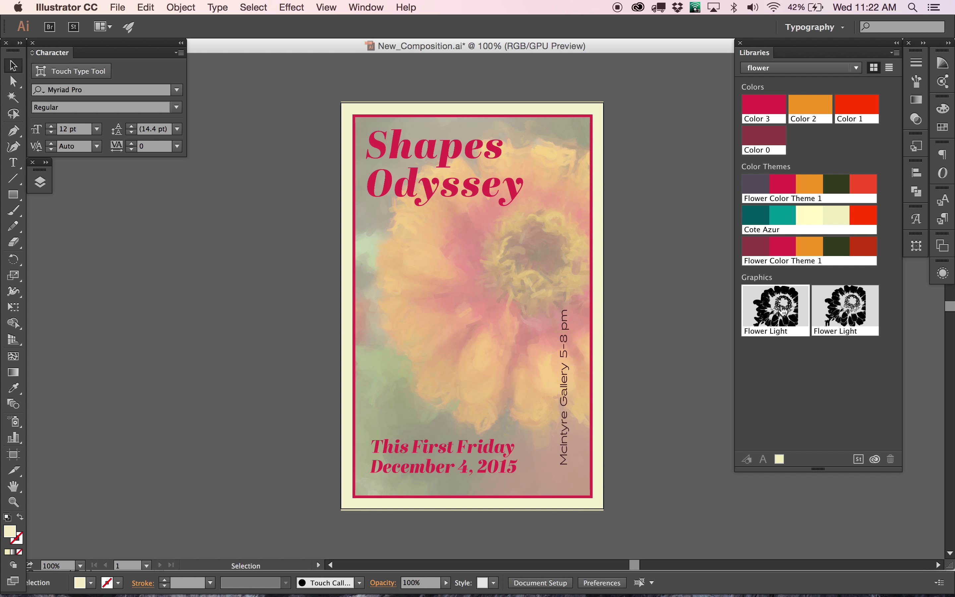
drag(785, 311, 491, 241)
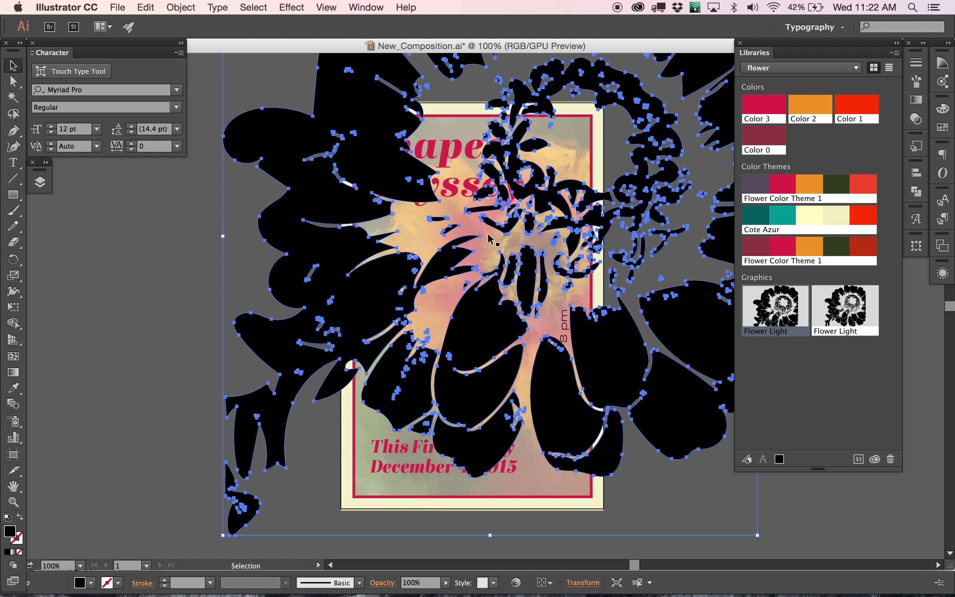
drag(223, 537, 354, 432)
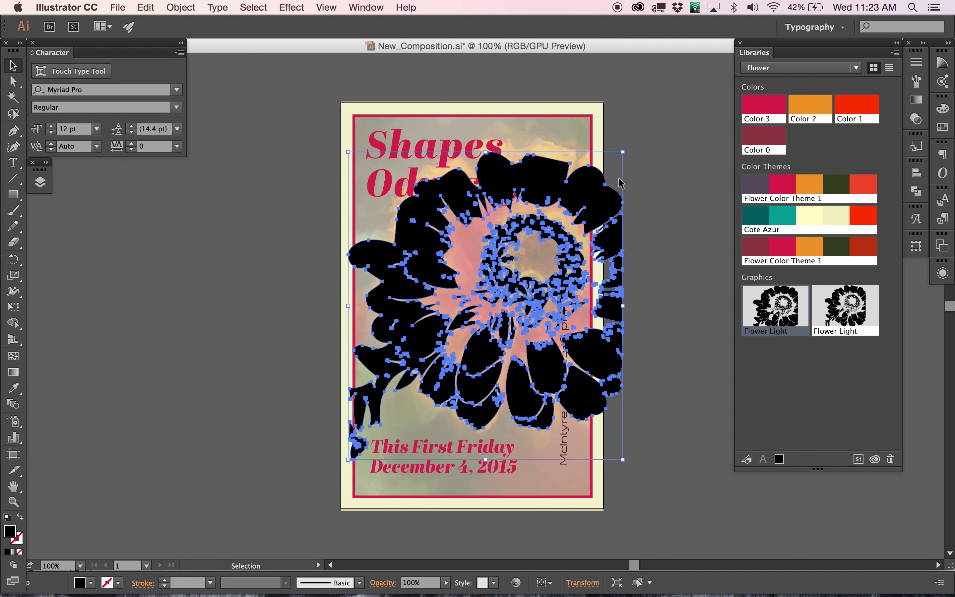
drag(623, 151, 633, 141)
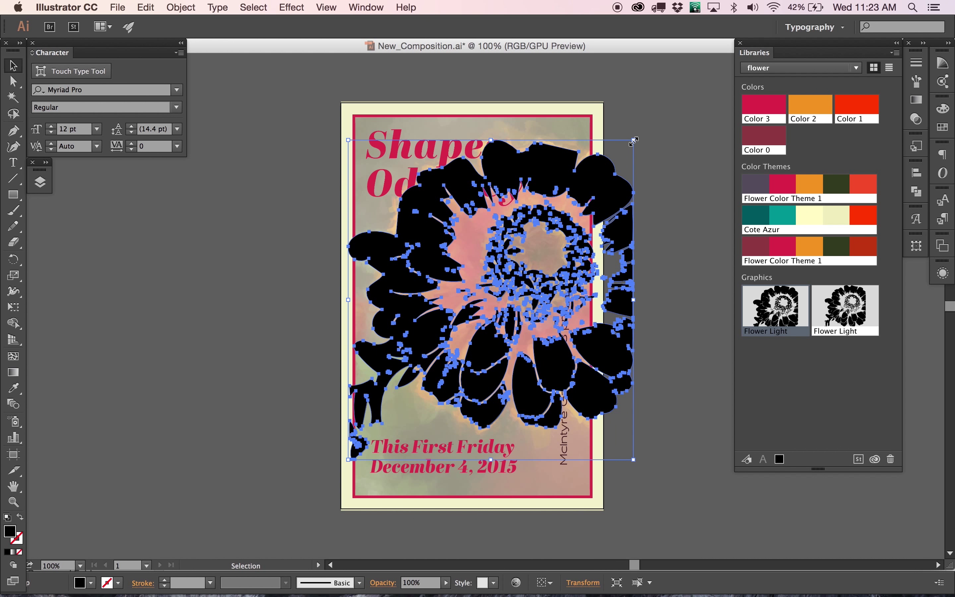
click(772, 110)
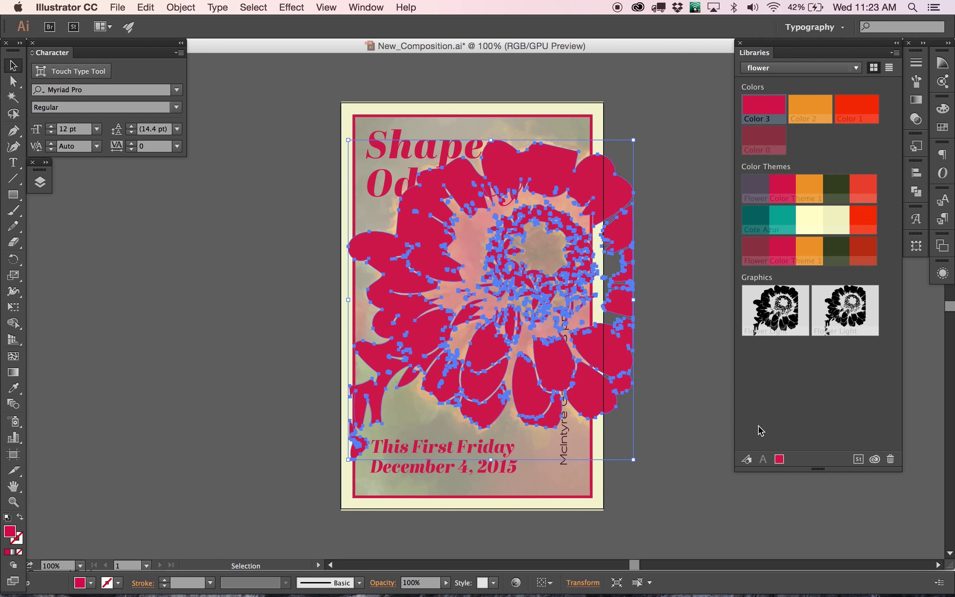
Step: Open the flower's Appearance contents and its fill's transparency, trying a lower opacity
click(944, 273)
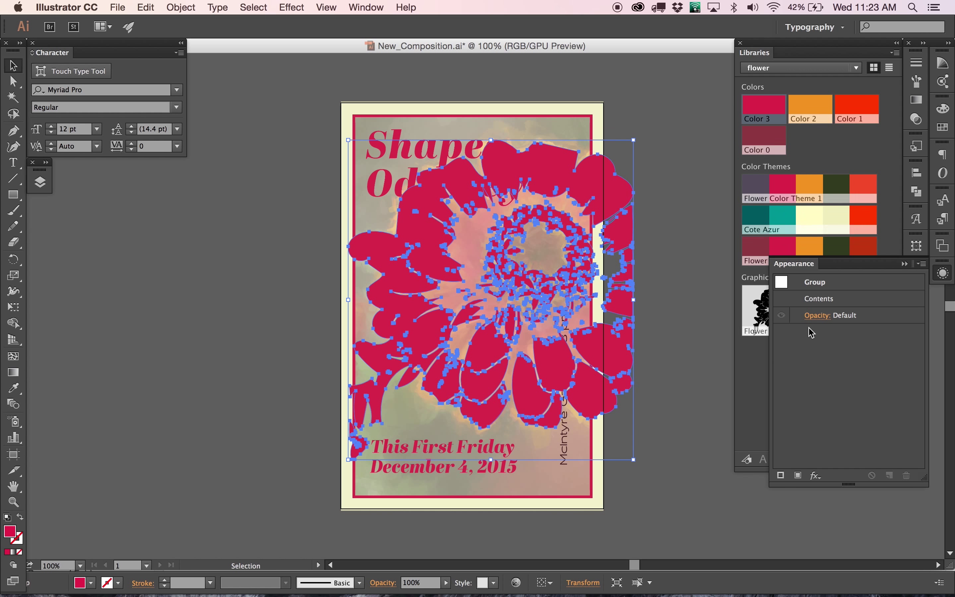
double_click(821, 302)
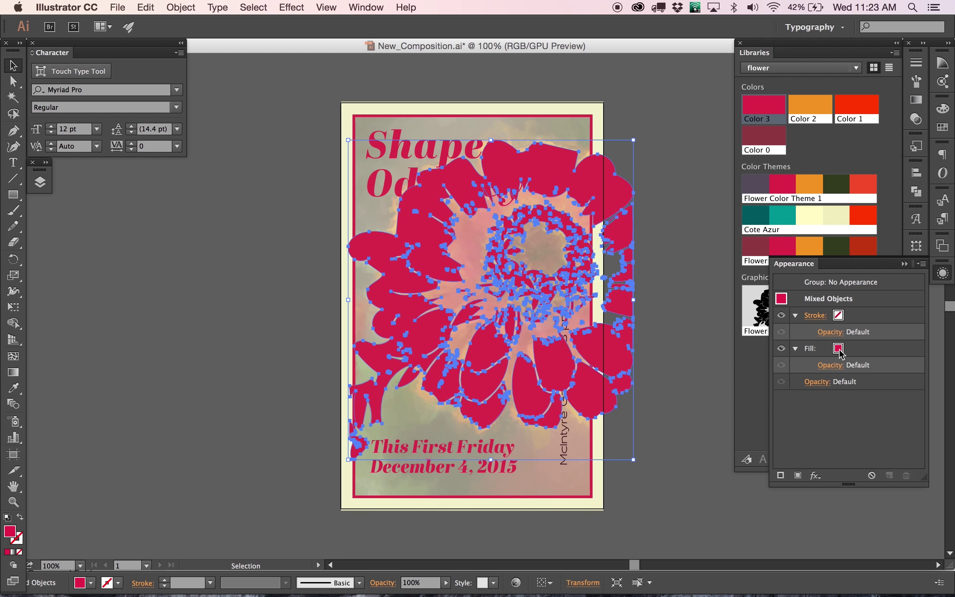
click(835, 370)
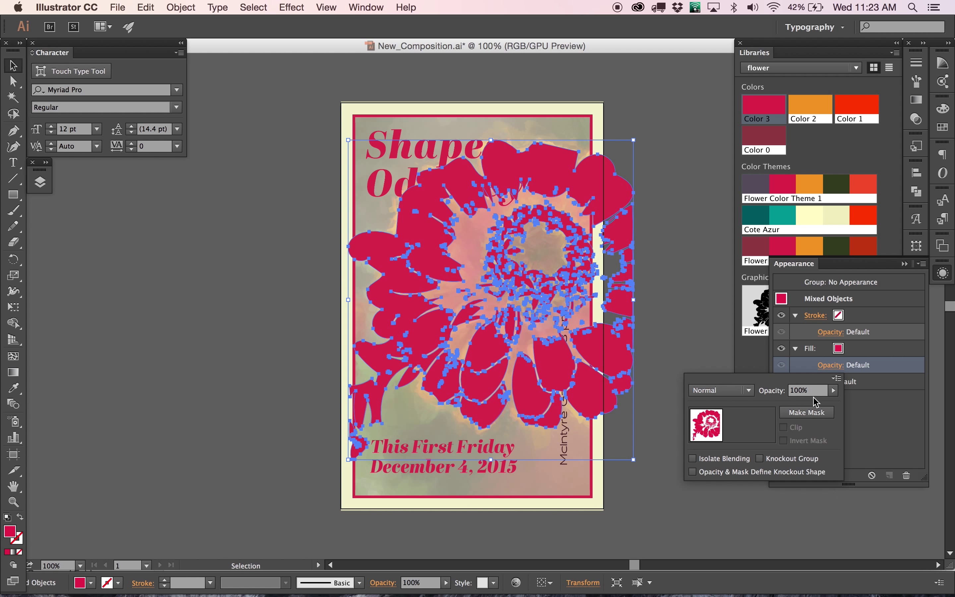
click(833, 390)
mouse_move(837, 402)
mouse_down()
mouse_move(795, 404)
mouse_move(837, 405)
mouse_up()
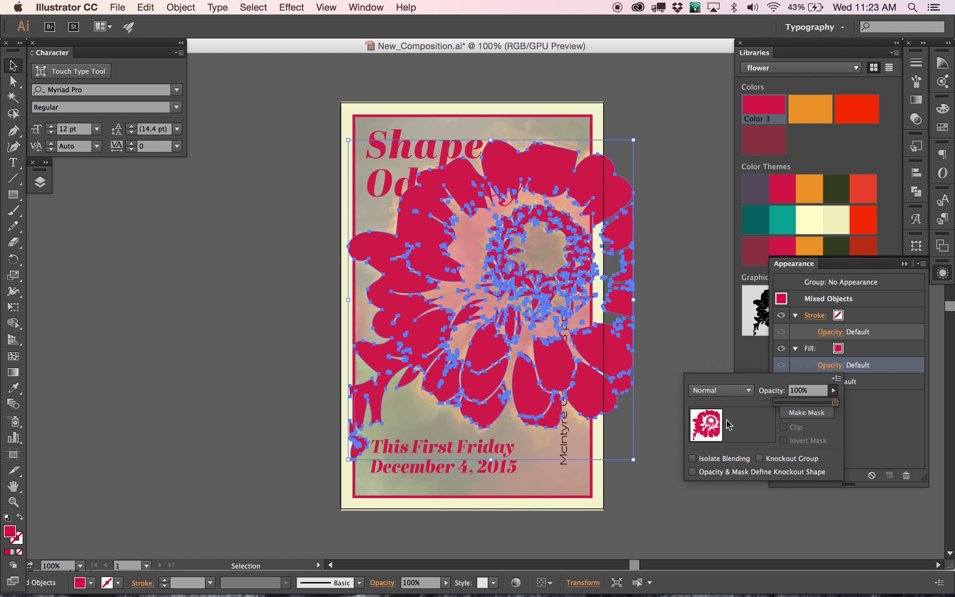
Step: Try Luminosity, Color, Saturation and Hue blend modes on the flower fill
click(730, 391)
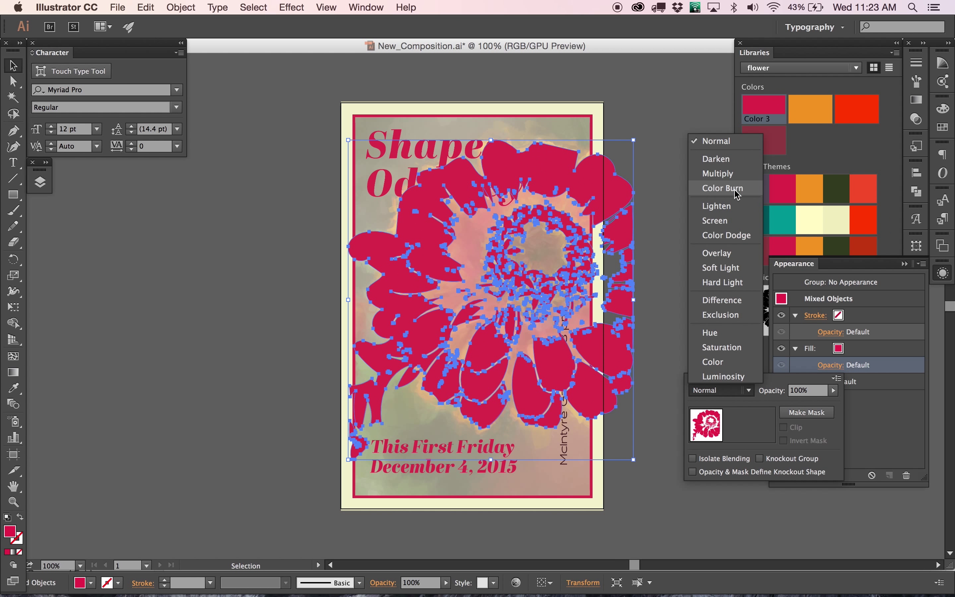
click(737, 376)
click(732, 389)
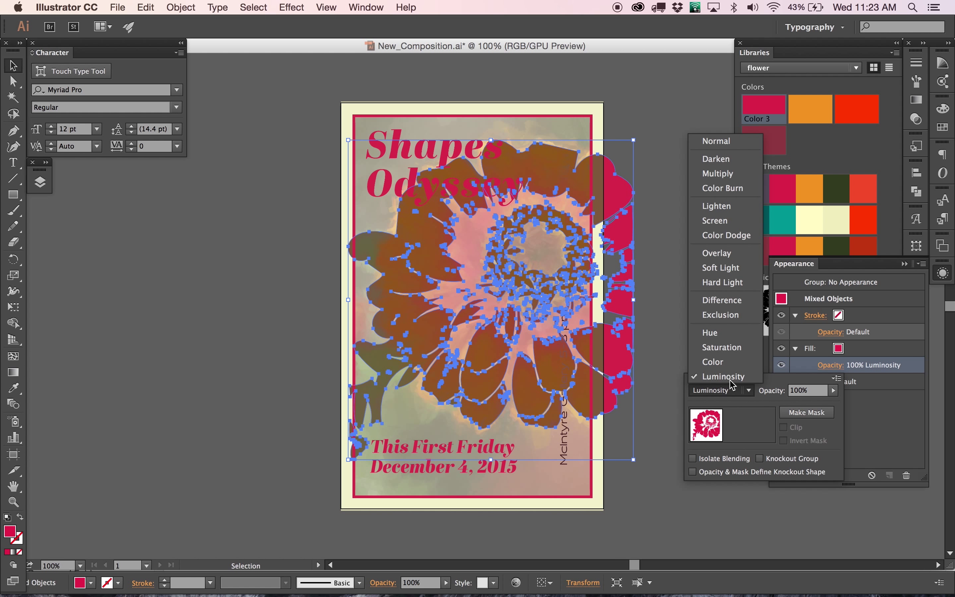
click(730, 363)
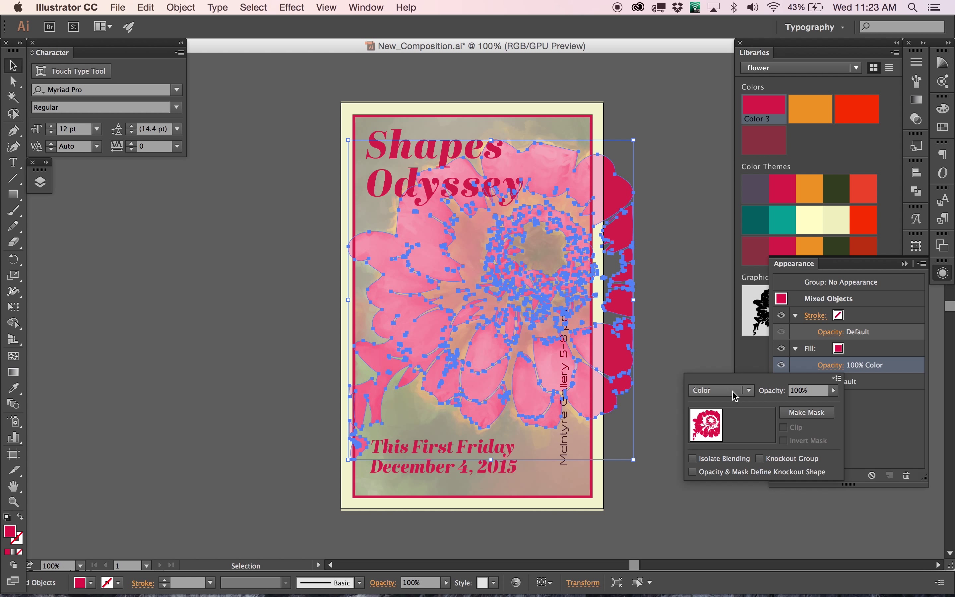
click(735, 391)
click(730, 351)
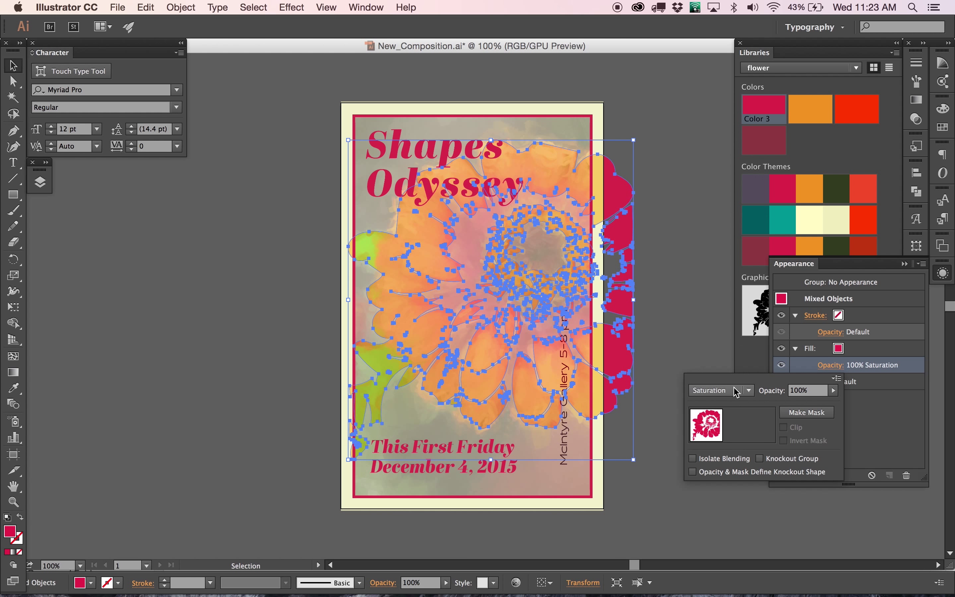
click(737, 391)
click(729, 338)
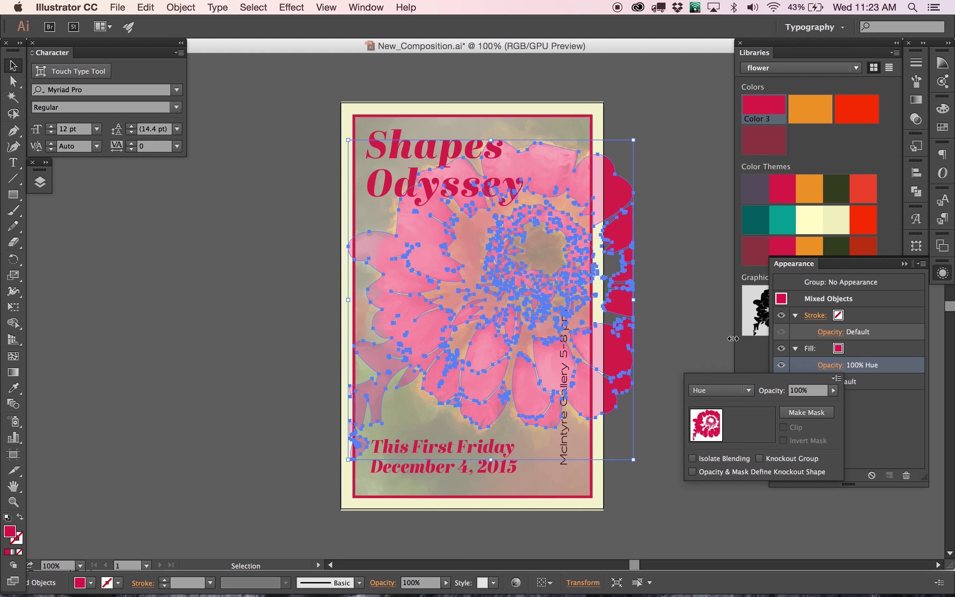
Step: Try Exclusion, Difference, Multiply and Screen blend modes on the flower fill
click(739, 391)
click(730, 325)
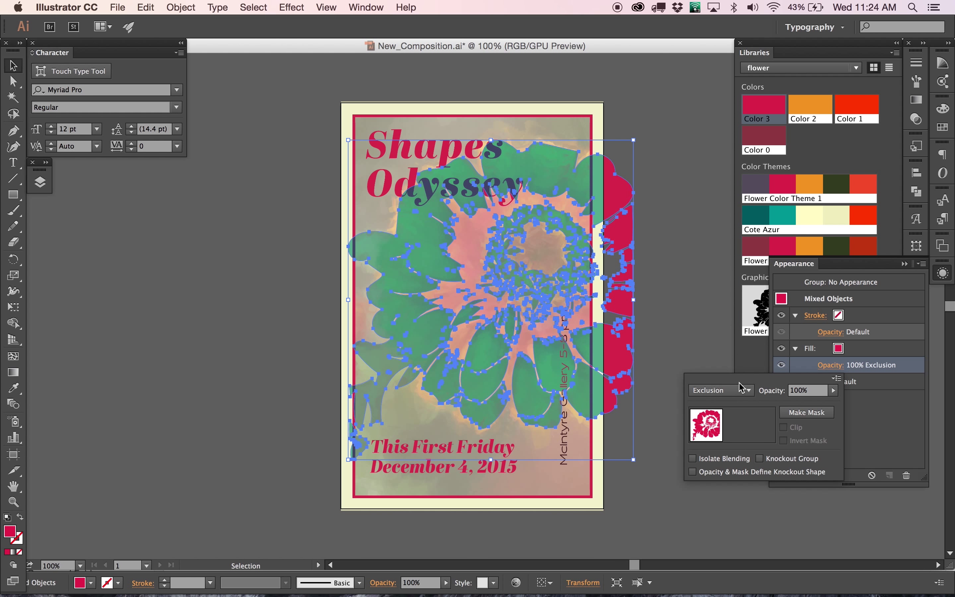
click(734, 391)
click(737, 306)
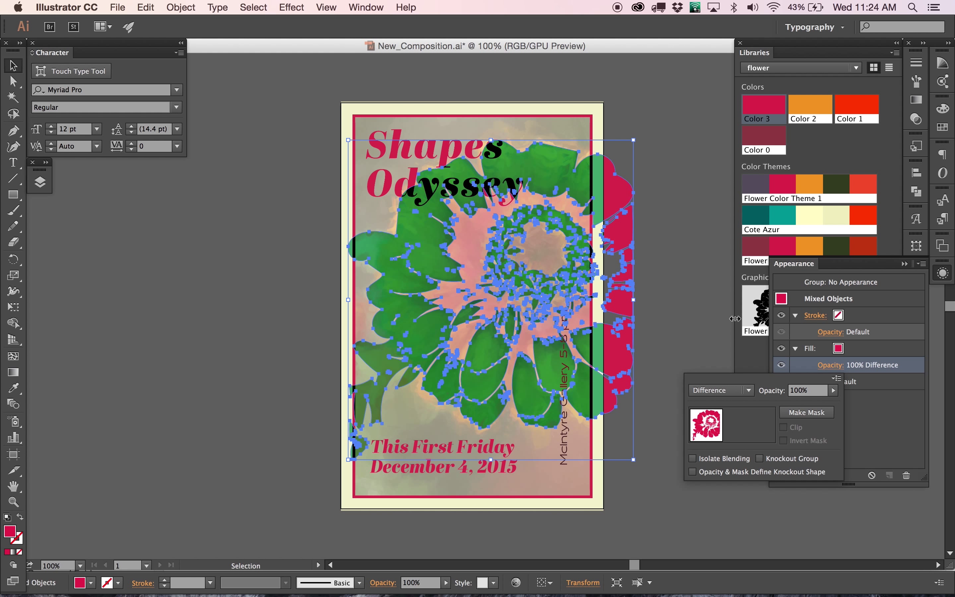
click(725, 393)
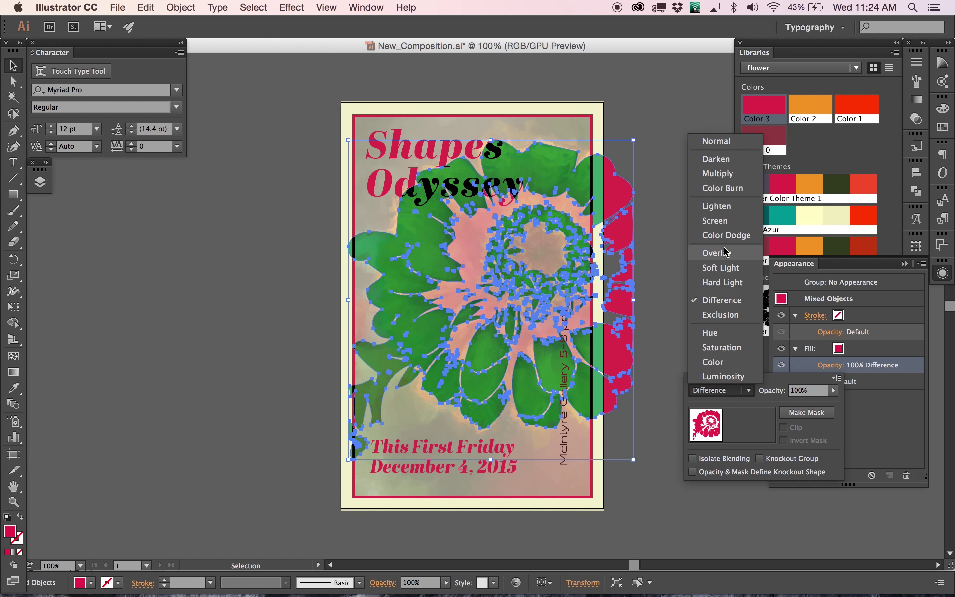
click(730, 175)
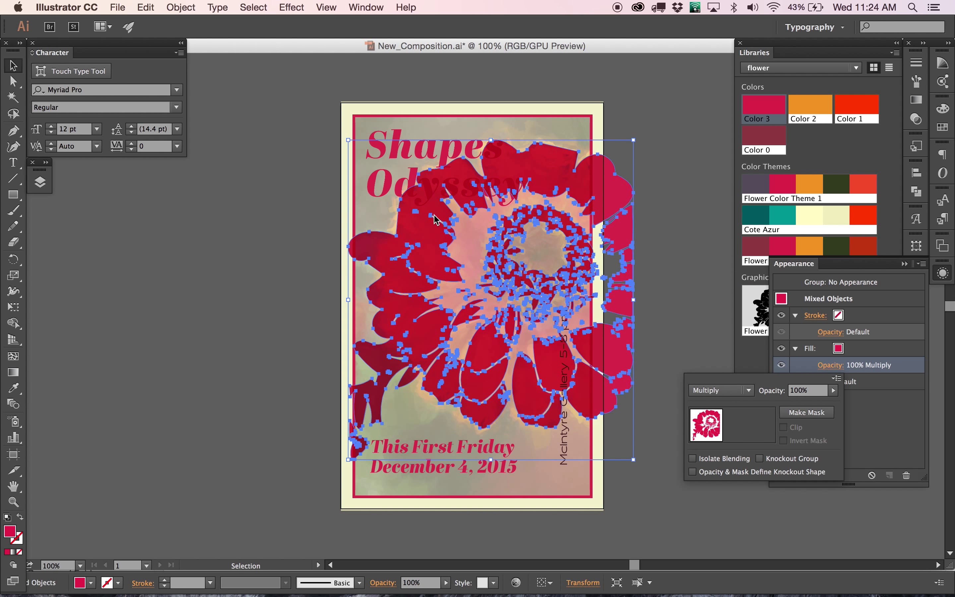
click(747, 394)
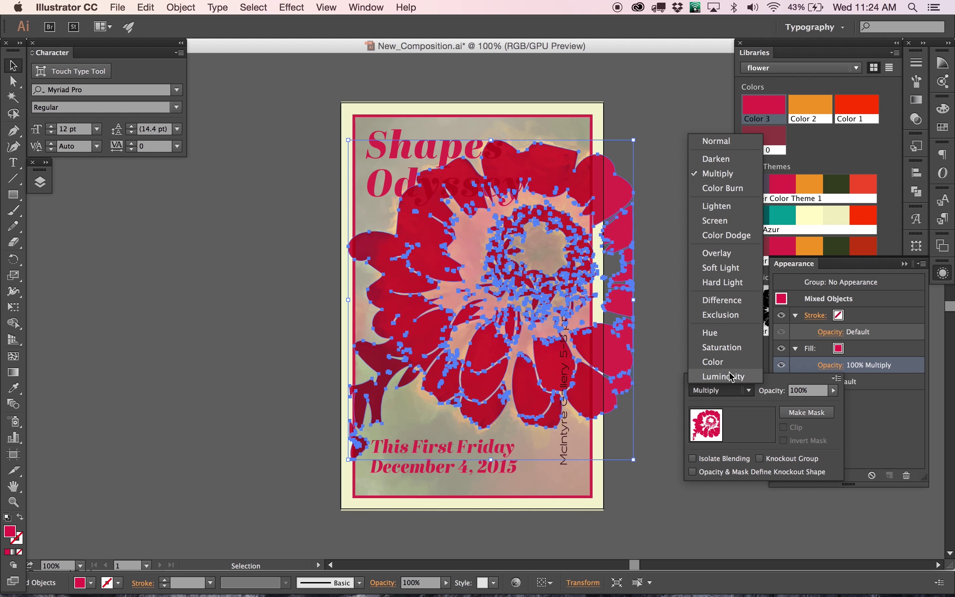
click(718, 223)
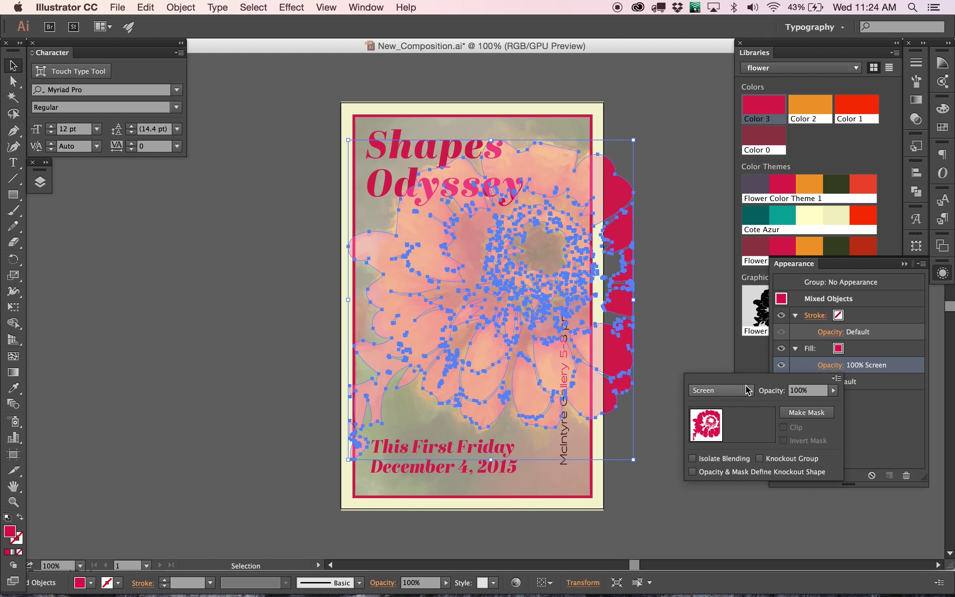
Step: Preview the result, then set the flower fill's blend mode back to Multiply
click(694, 286)
click(680, 286)
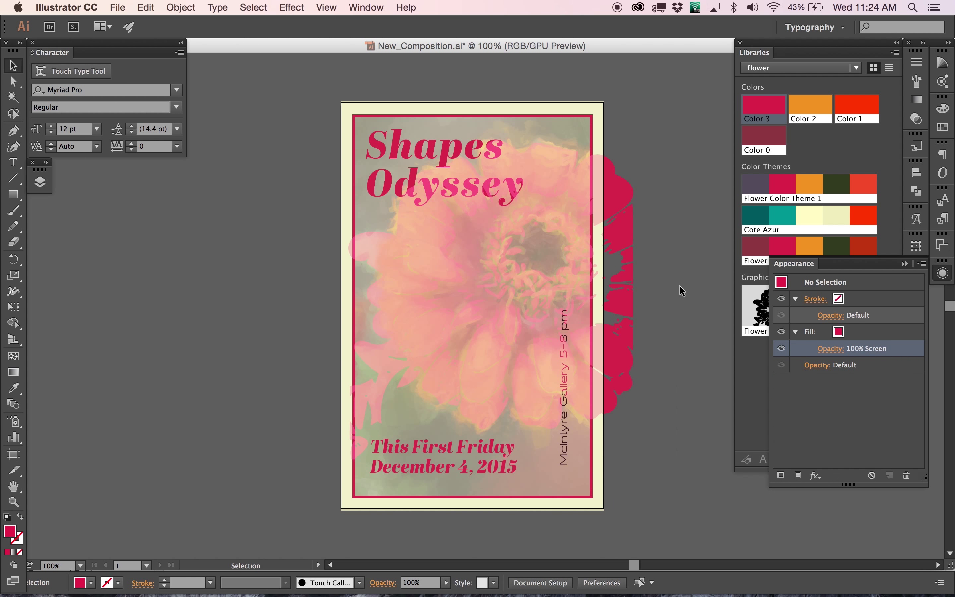
click(625, 284)
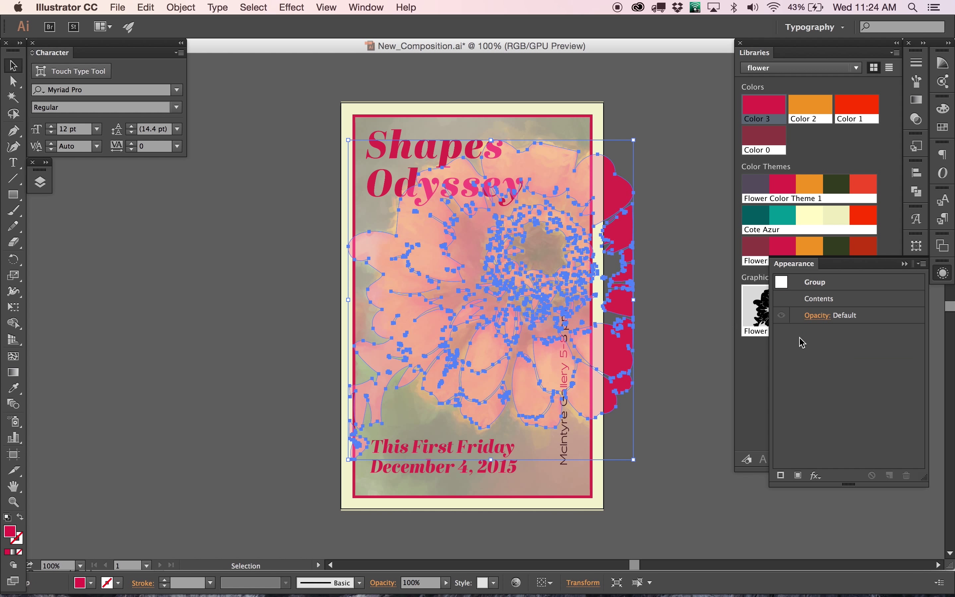
double_click(821, 300)
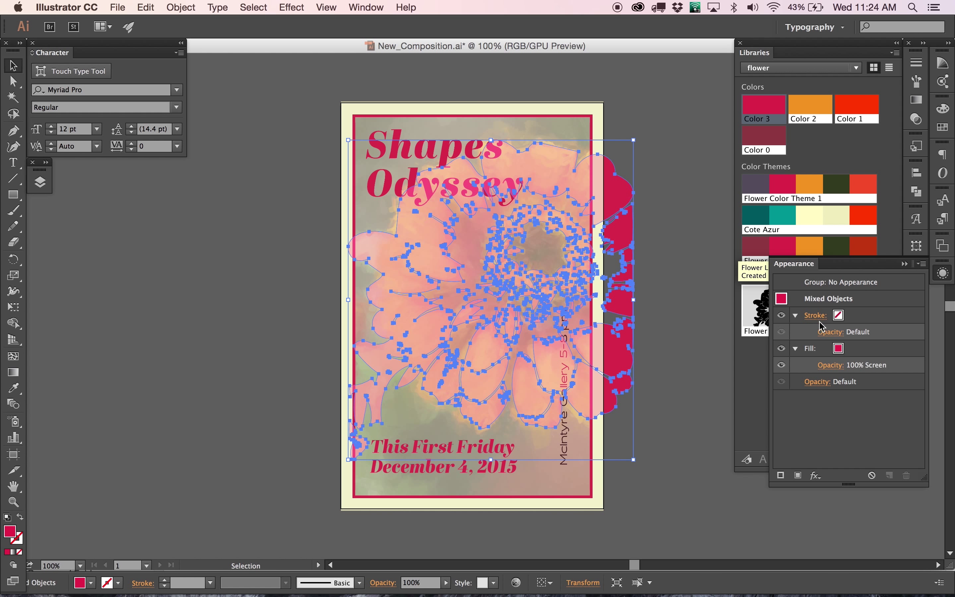
click(829, 366)
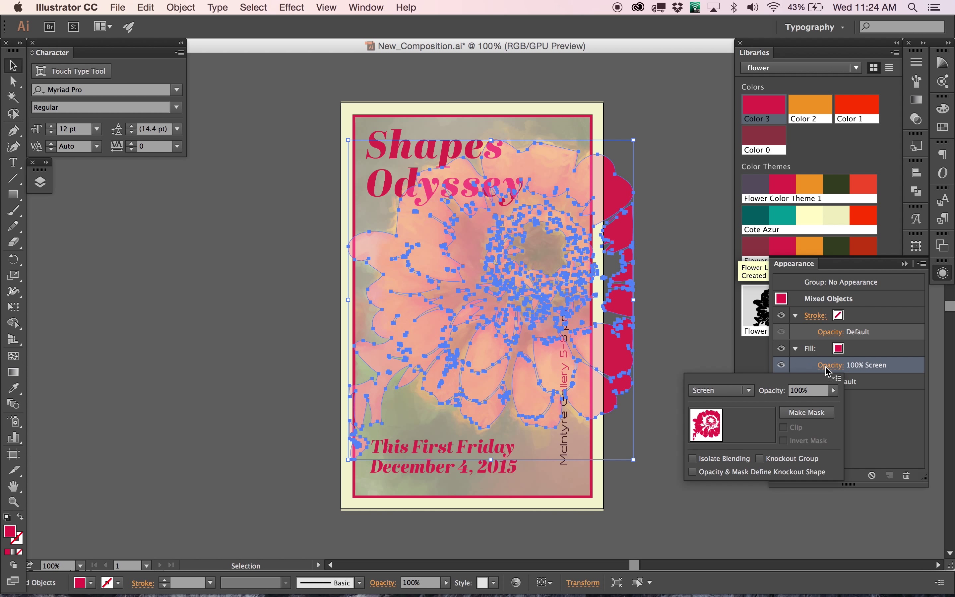
click(711, 390)
click(737, 177)
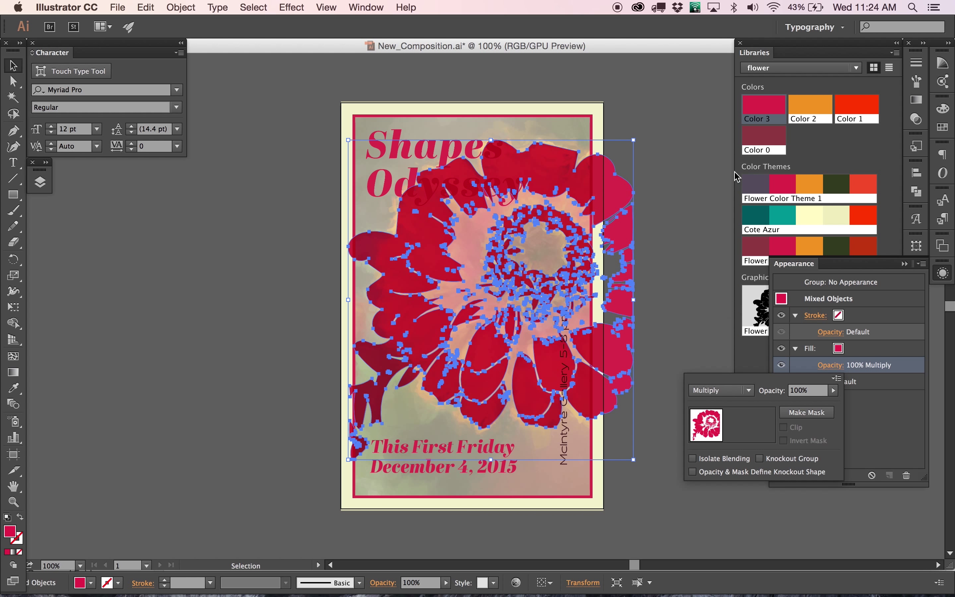
click(835, 391)
Step: Lower the flower fill's opacity to 52% and deselect to preview the overlay
drag(836, 400, 807, 403)
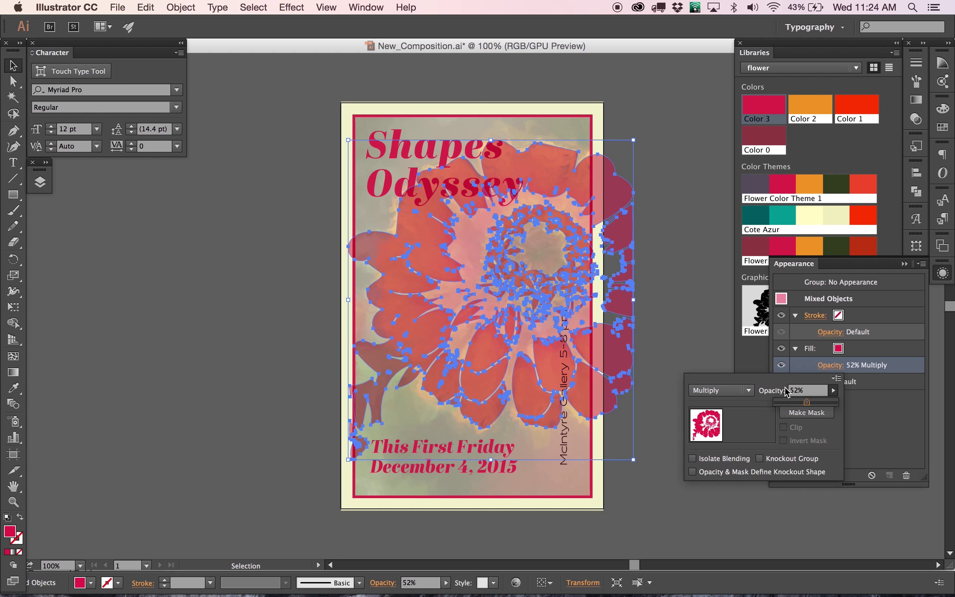
click(701, 330)
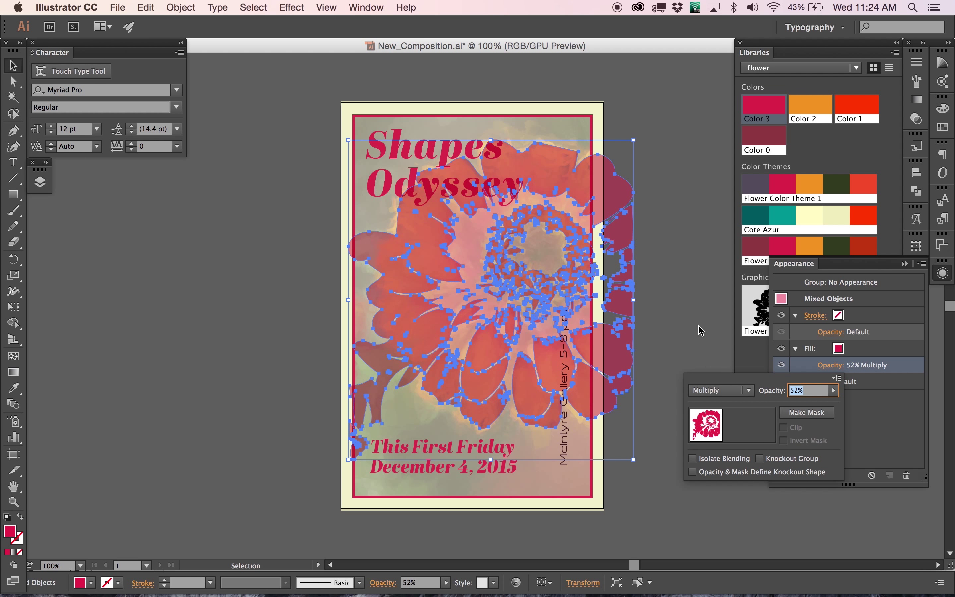
click(701, 331)
click(700, 330)
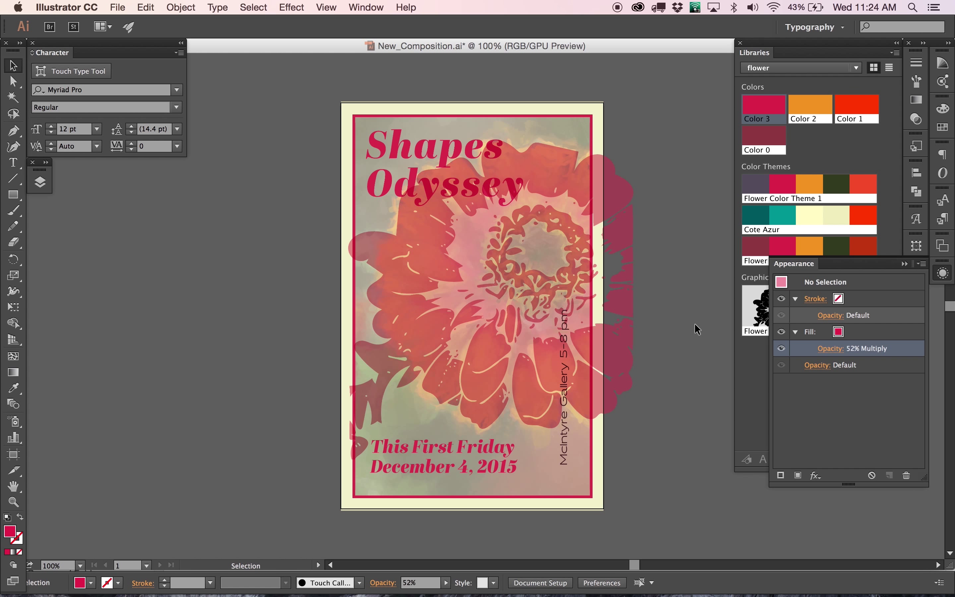
Step: Select the title and locate its text row in the Layers panel
click(408, 157)
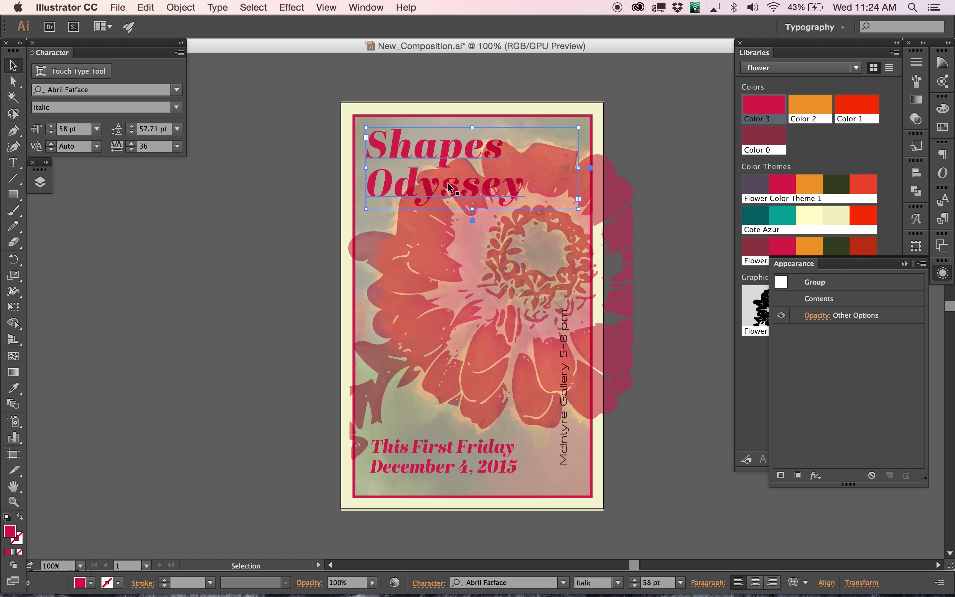
click(40, 182)
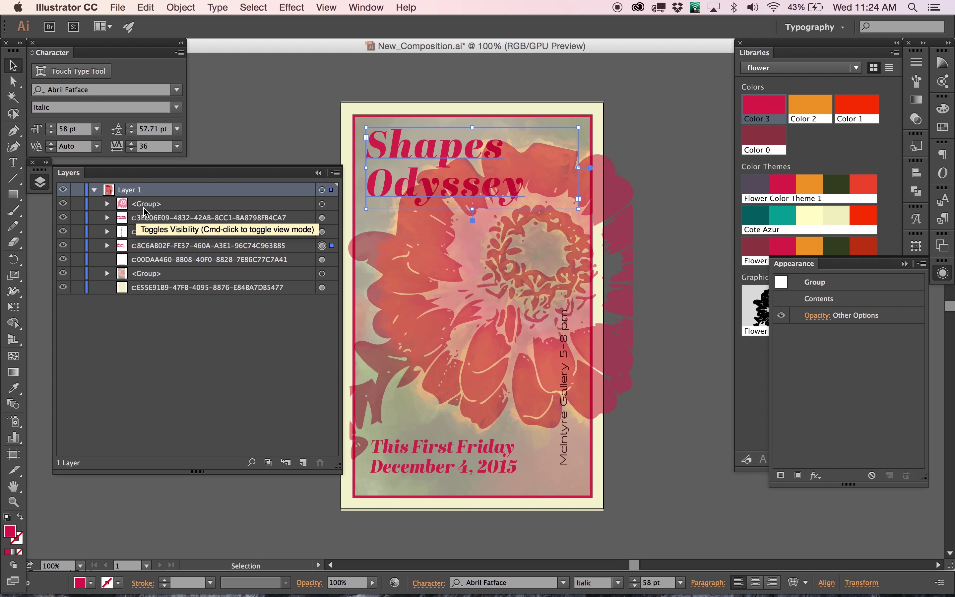
click(147, 248)
double_click(147, 248)
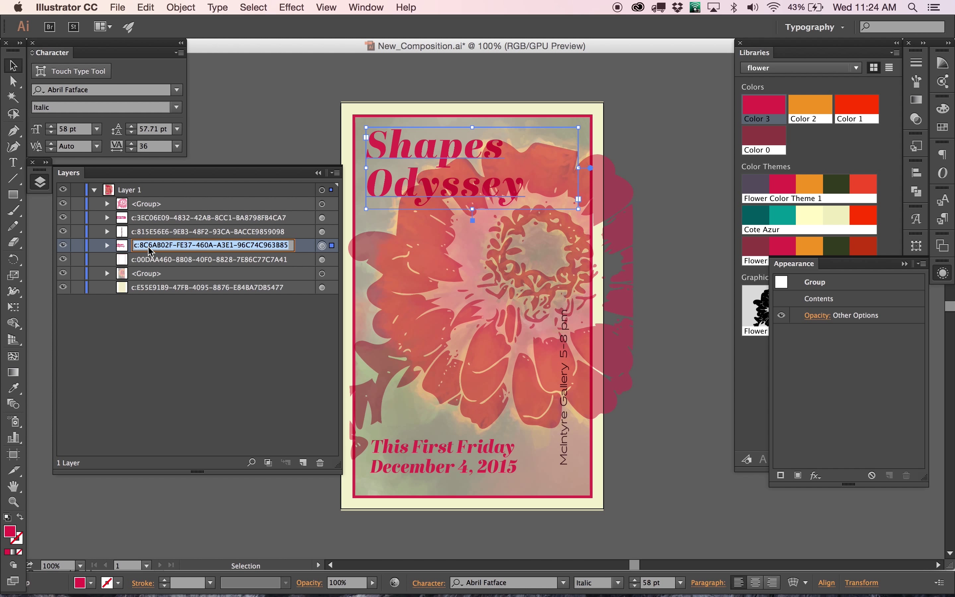
click(64, 248)
click(64, 247)
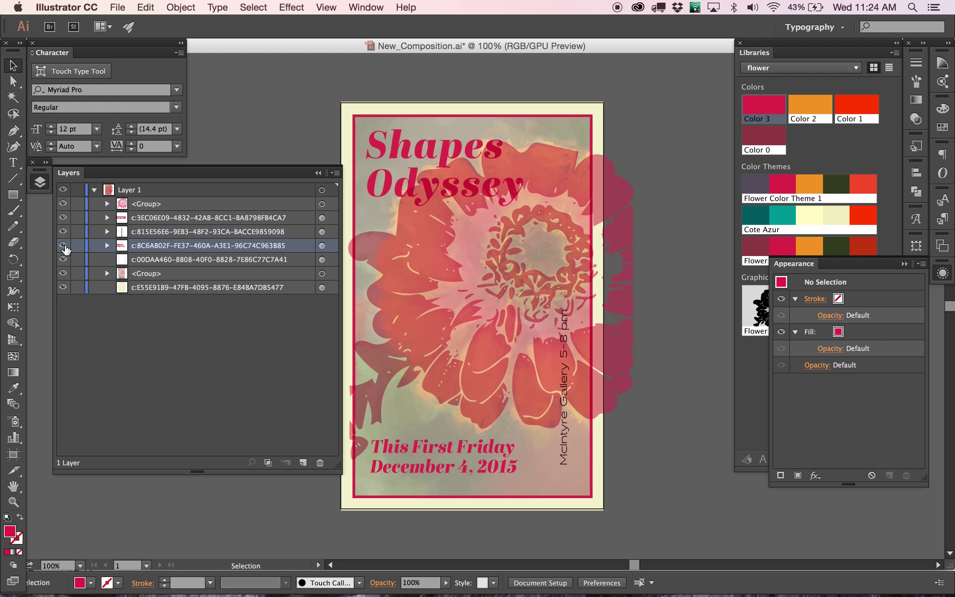
Step: Rename the title layer to 'Shapes Title' and drag it to the top of Layer 1
double_click(164, 248)
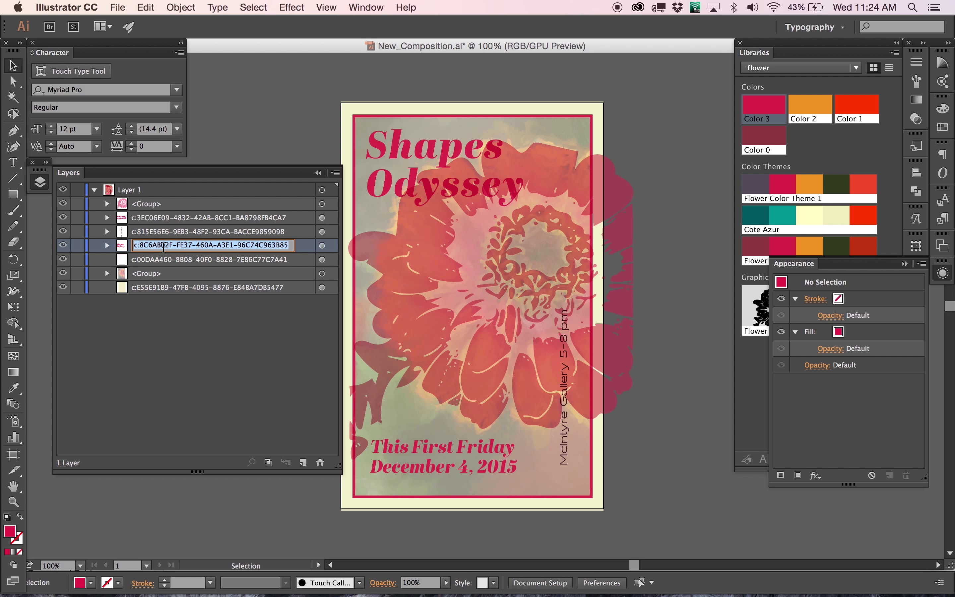
text(Shapes)
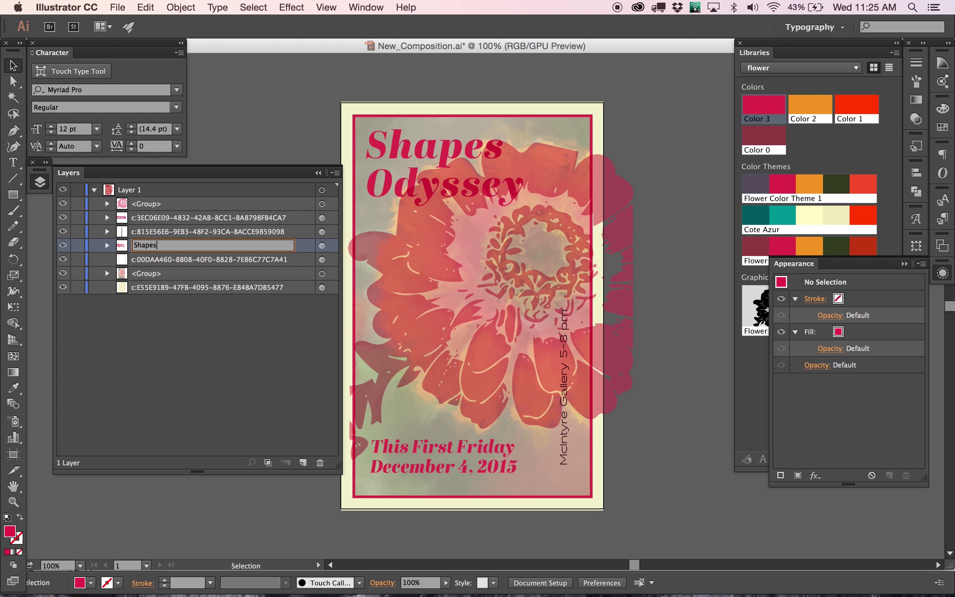
text(Title)
key(Return)
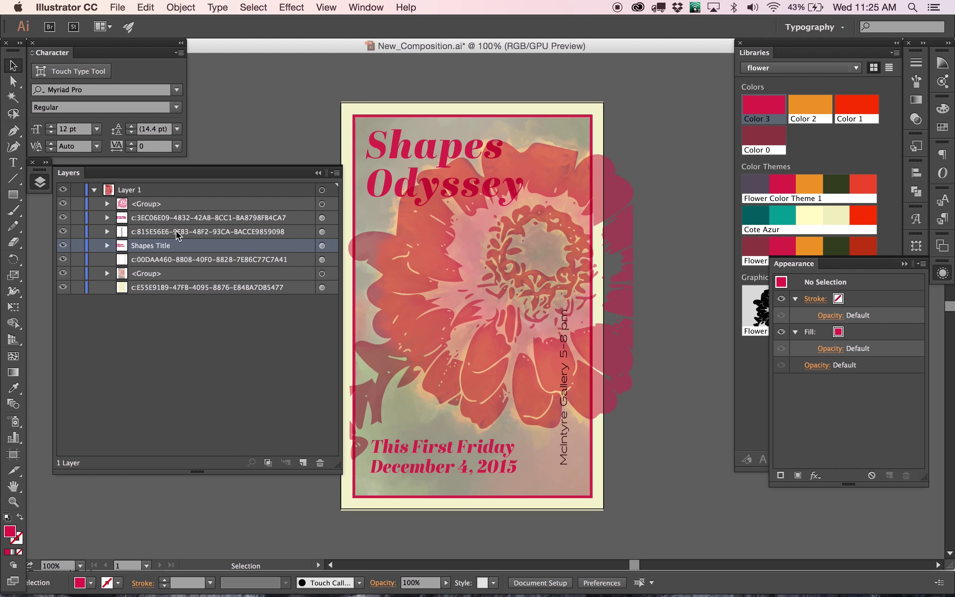
drag(162, 247, 163, 203)
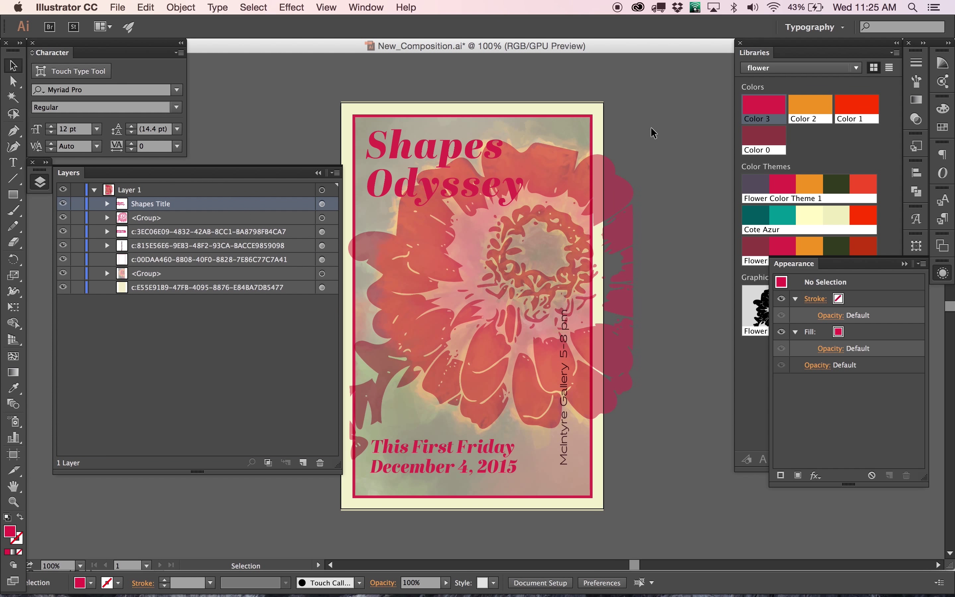
Step: Collapse the Layers panel and try selecting the flower group and red border
click(40, 182)
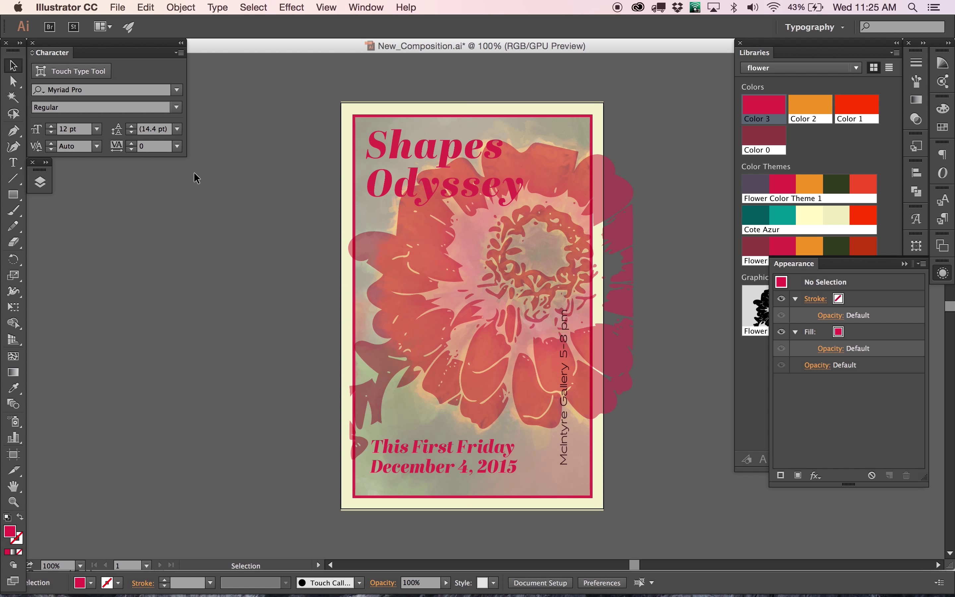
click(607, 185)
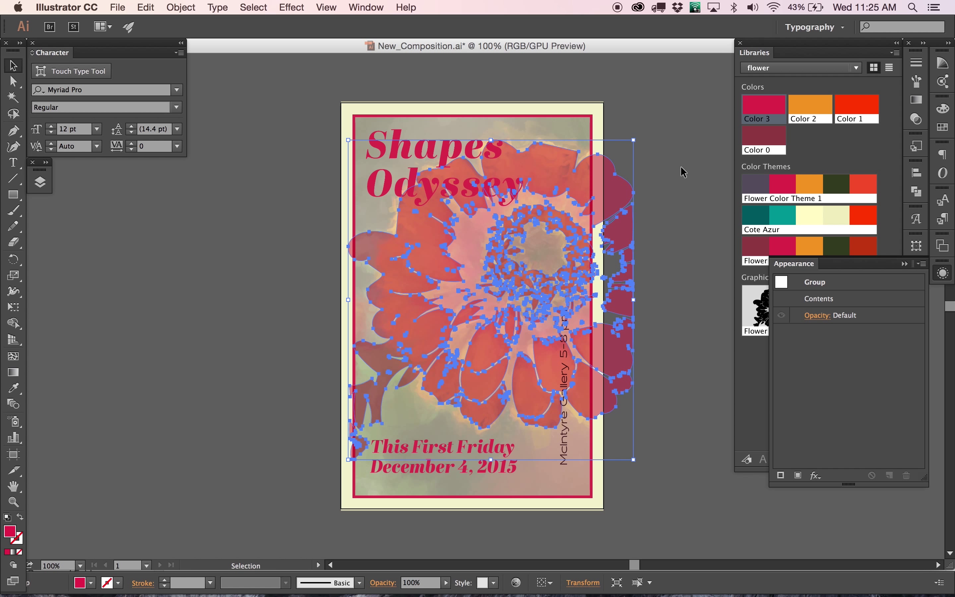
click(678, 156)
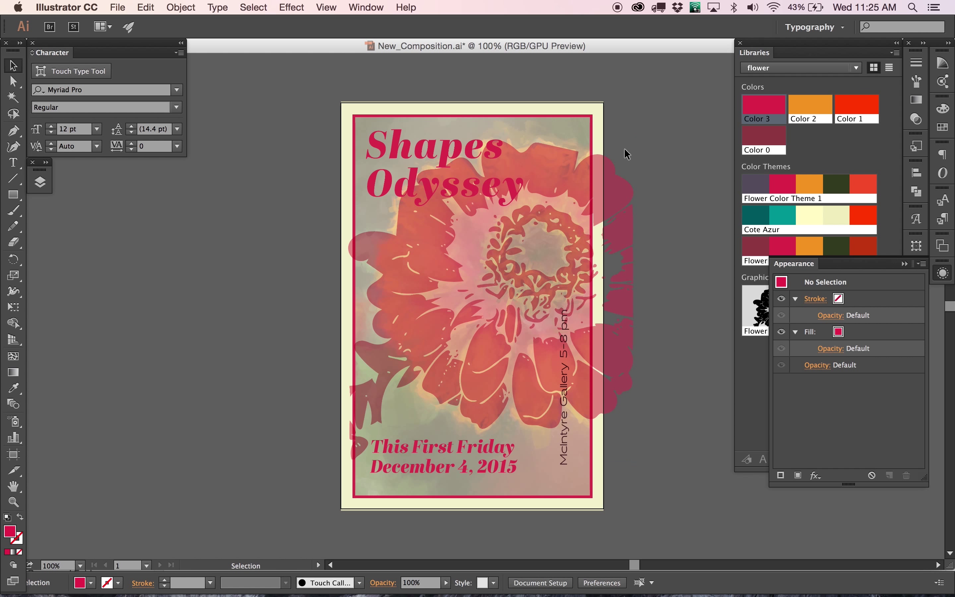
click(592, 138)
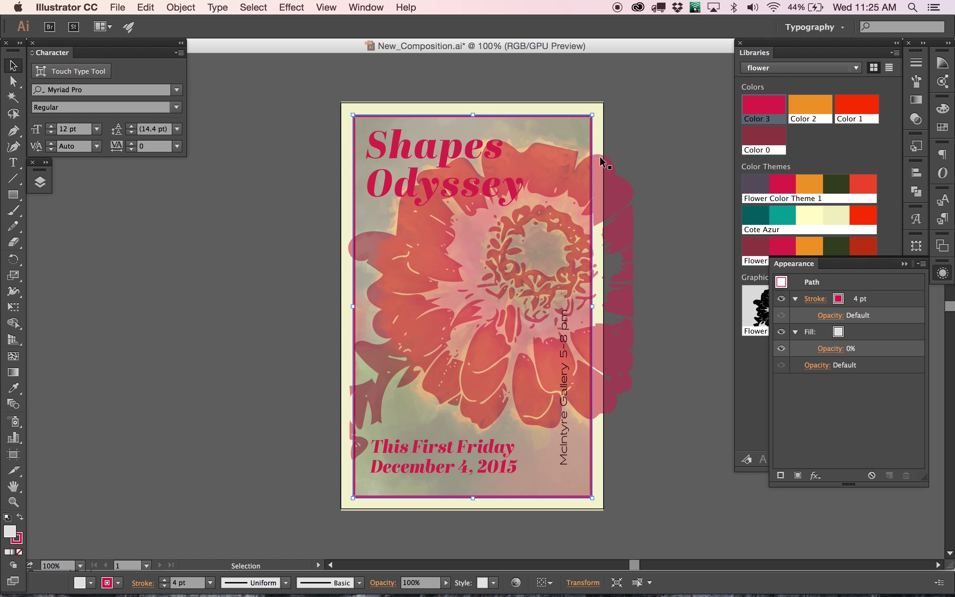
click(607, 186)
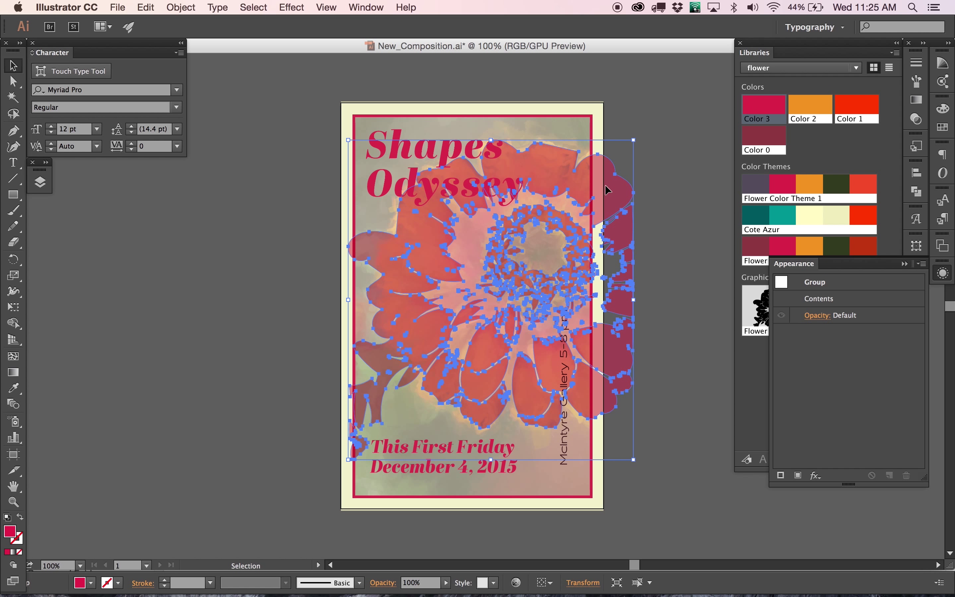
Step: Clip the flower group to the red border rectangle and move the clipped group left
click(580, 120)
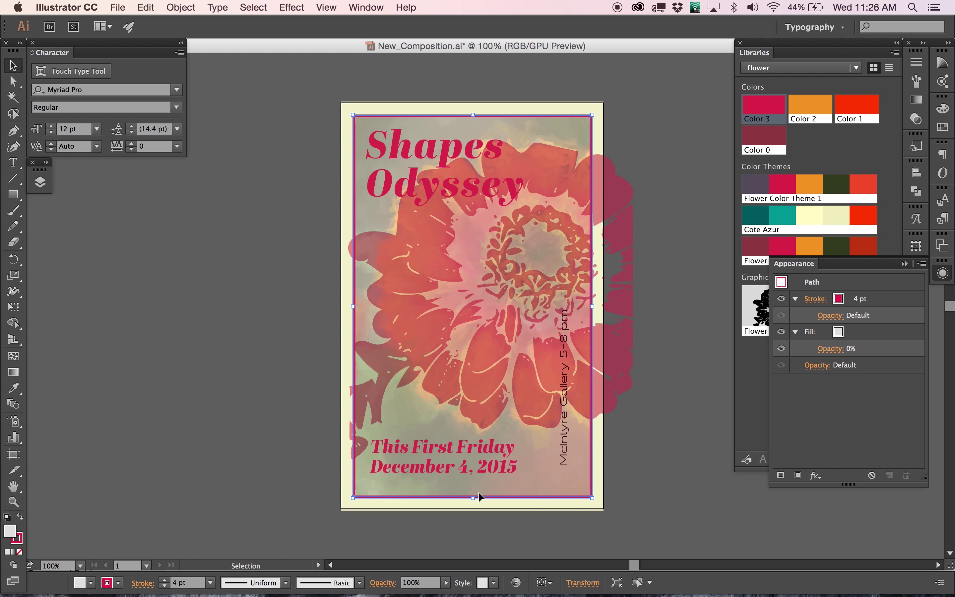
shift+click(619, 187)
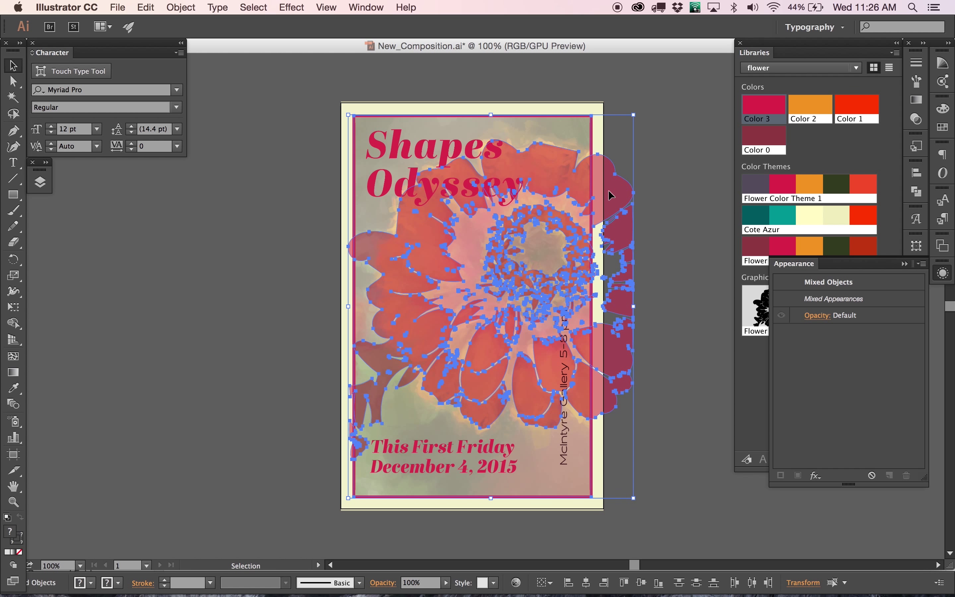
right_click(610, 187)
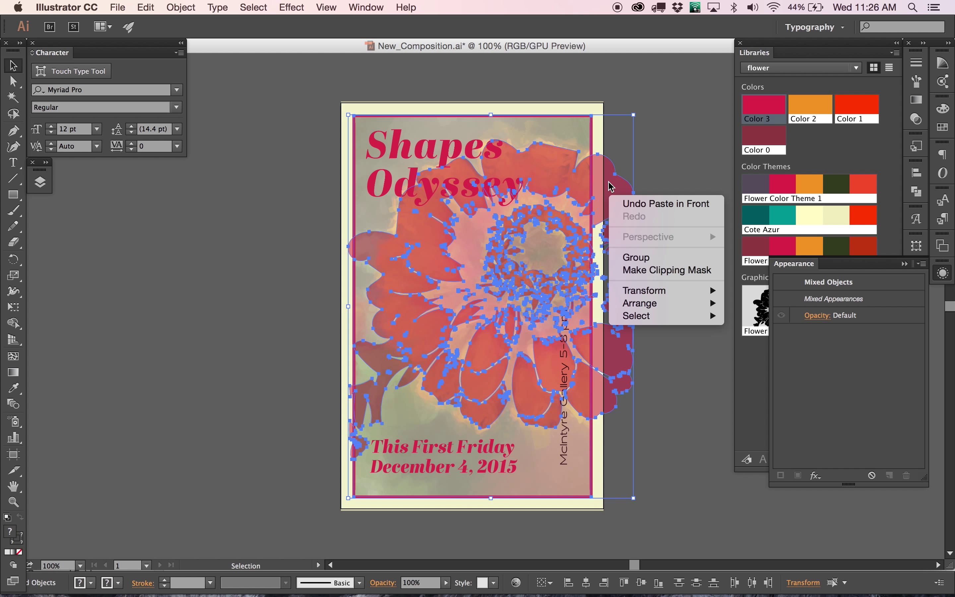
click(646, 271)
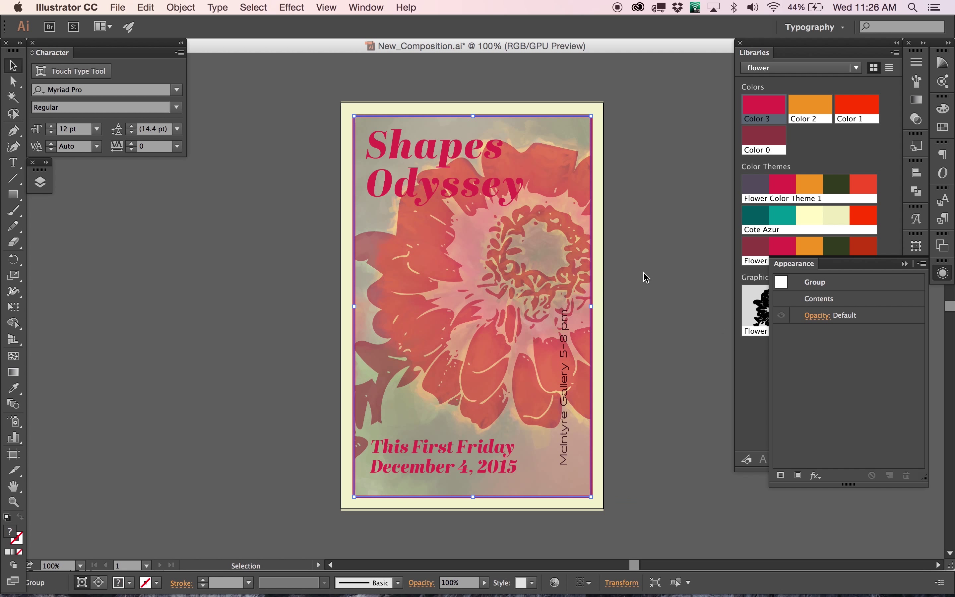
drag(590, 183, 299, 188)
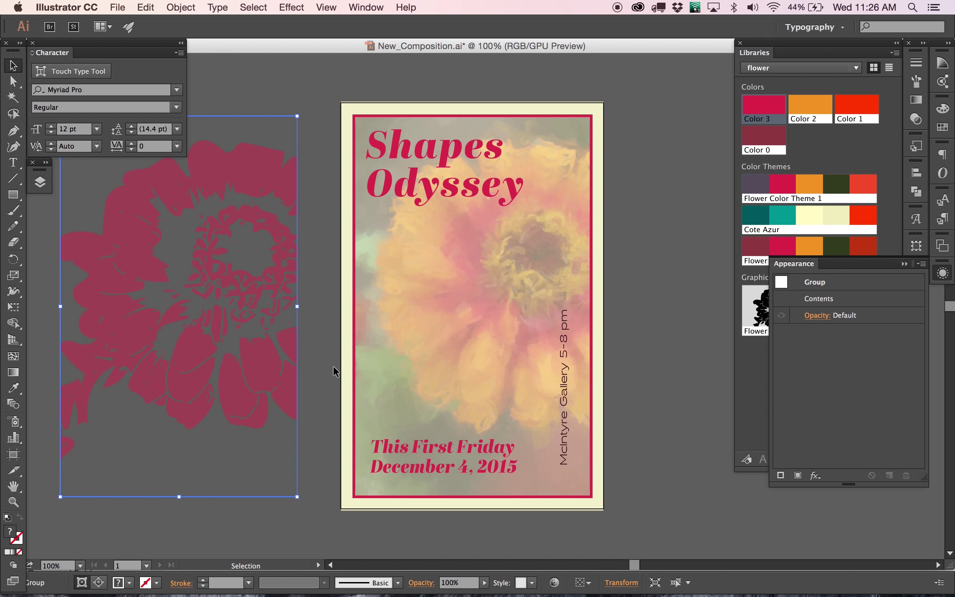
key(super+z)
key(super+z)
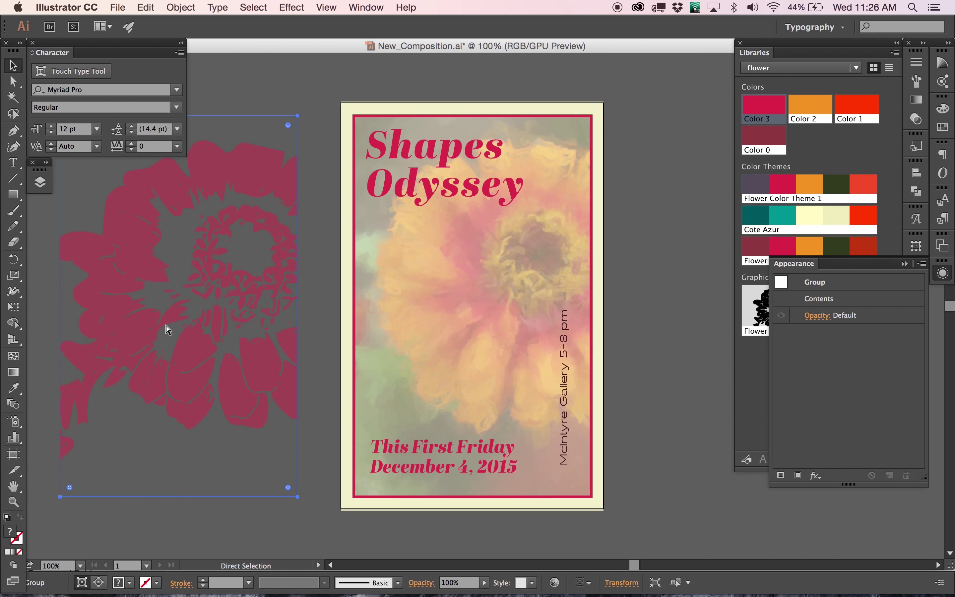
click(655, 239)
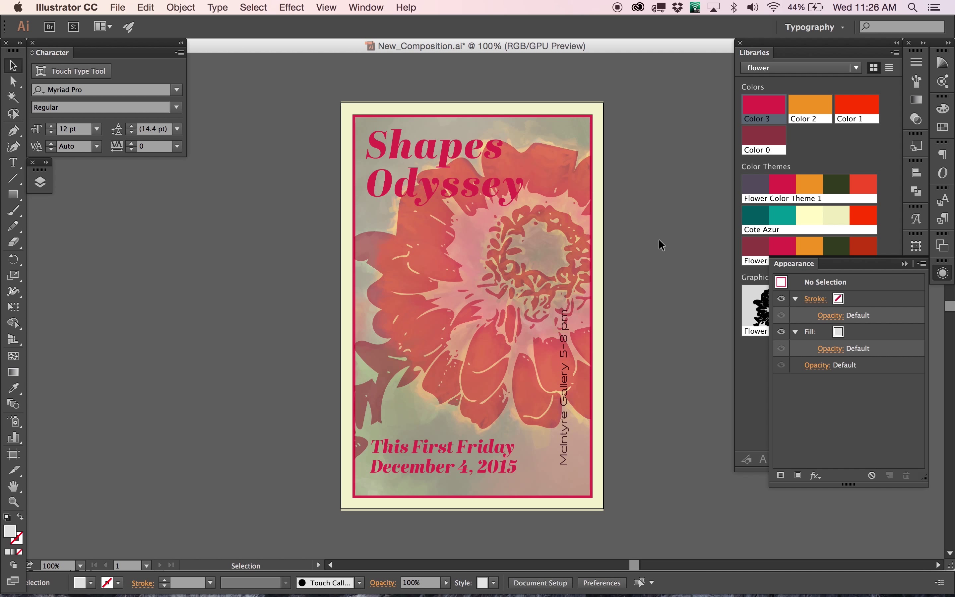
click(586, 179)
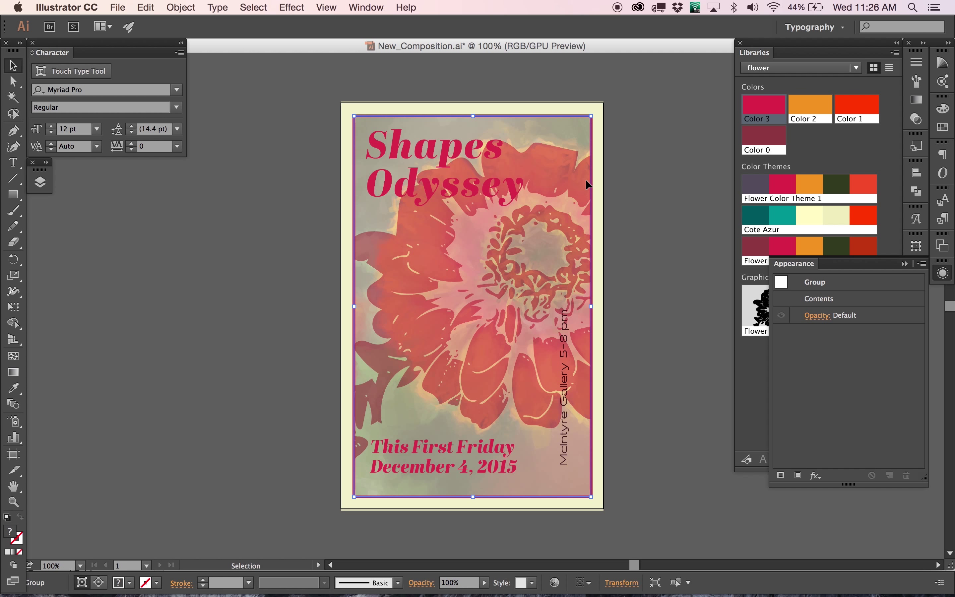
double_click(560, 165)
drag(561, 164, 546, 168)
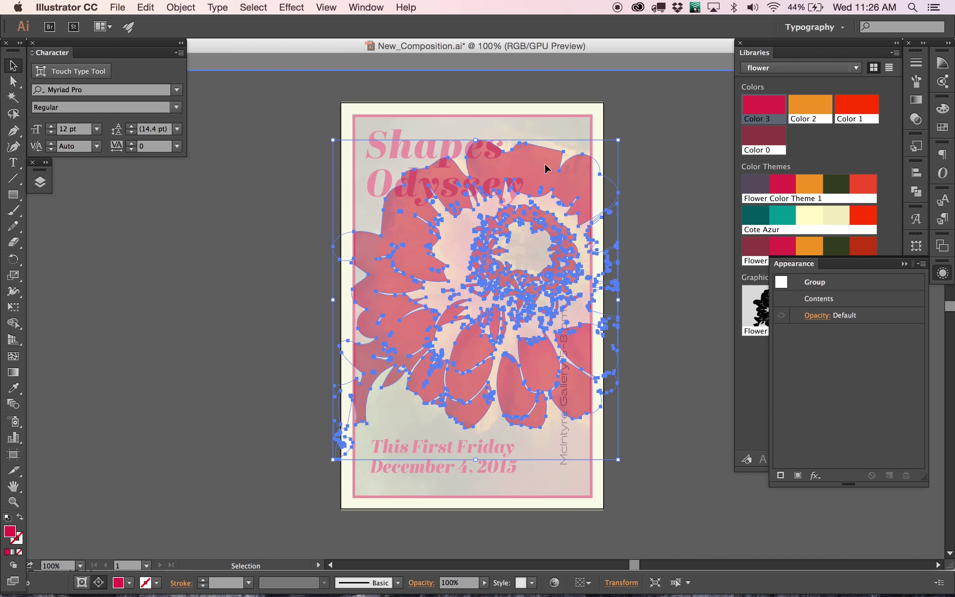
key(super+z)
double_click(641, 142)
click(574, 162)
double_click(583, 179)
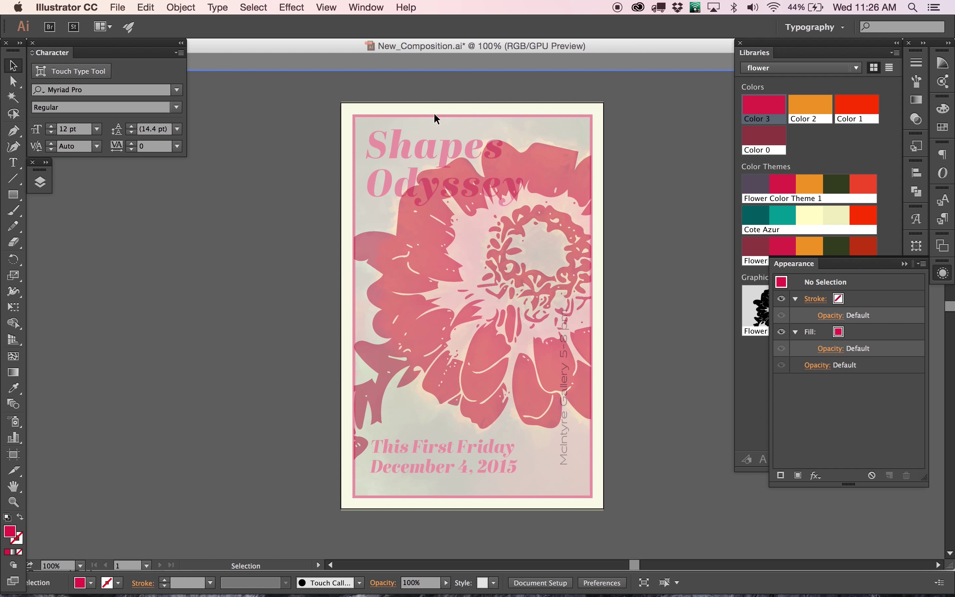
drag(154, 44, 153, 80)
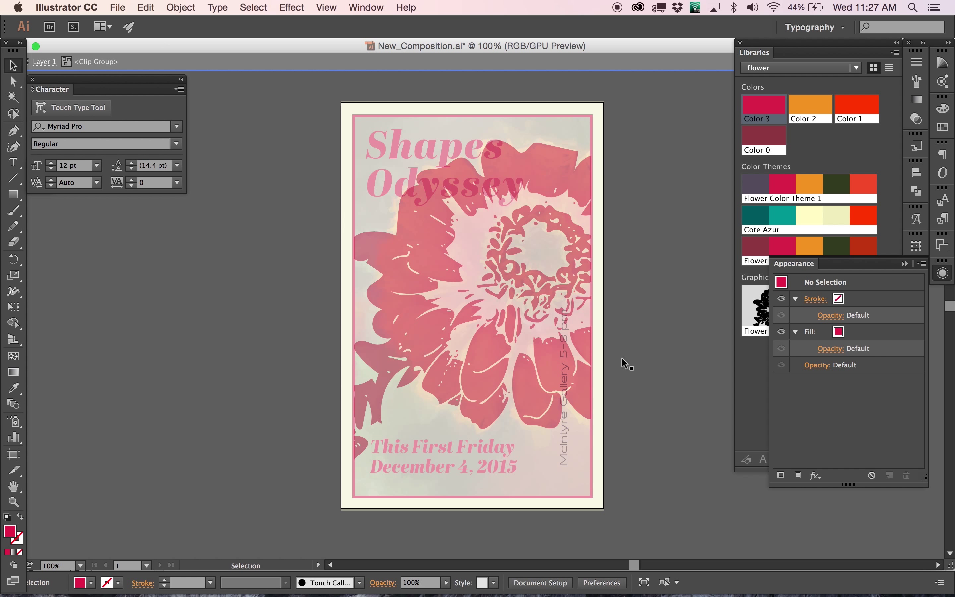
click(645, 582)
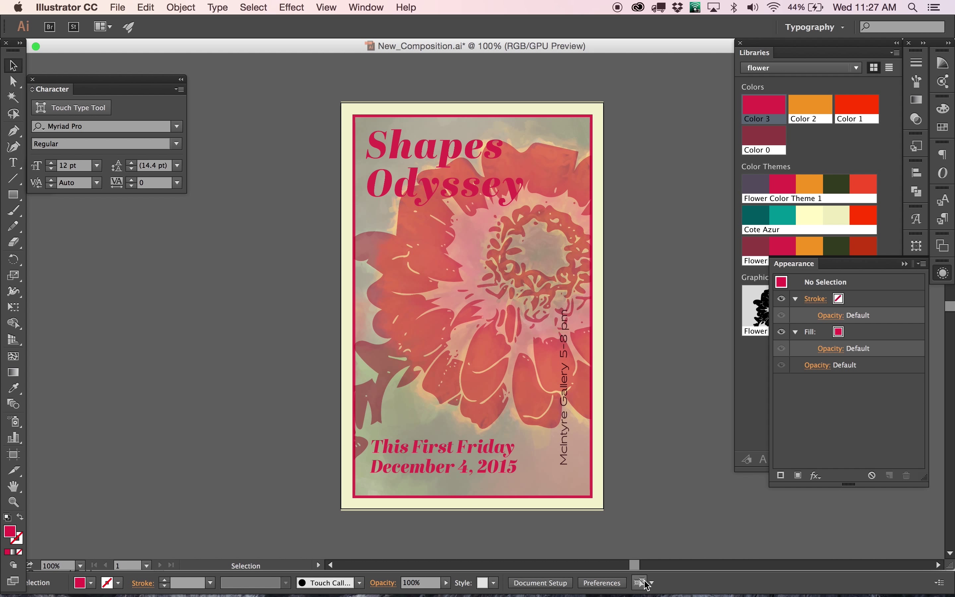
Step: Inside the clip group, enlarge the flower slightly from its top-right corner, then exit
click(579, 308)
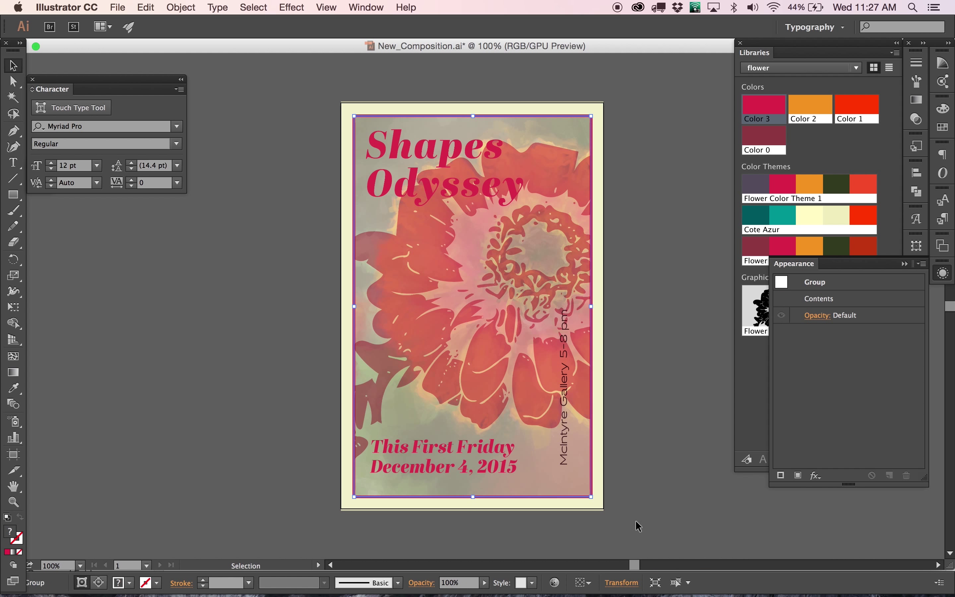
click(656, 583)
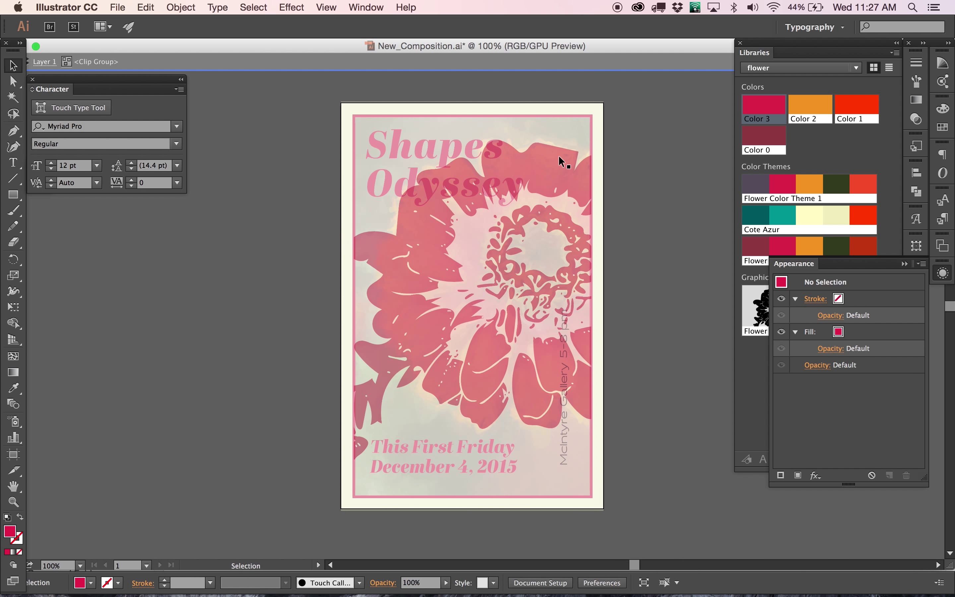
click(554, 171)
drag(634, 140, 640, 139)
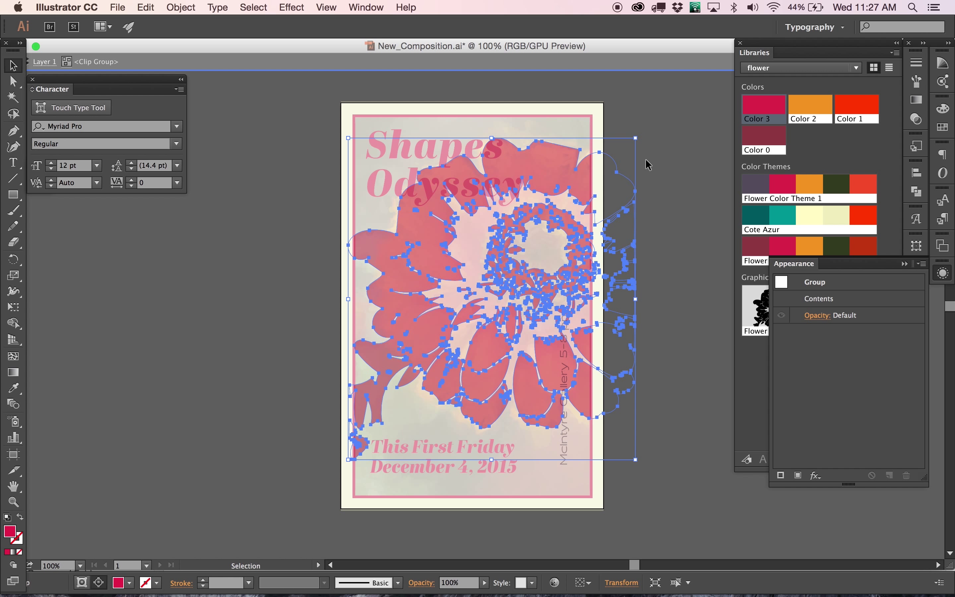
click(656, 583)
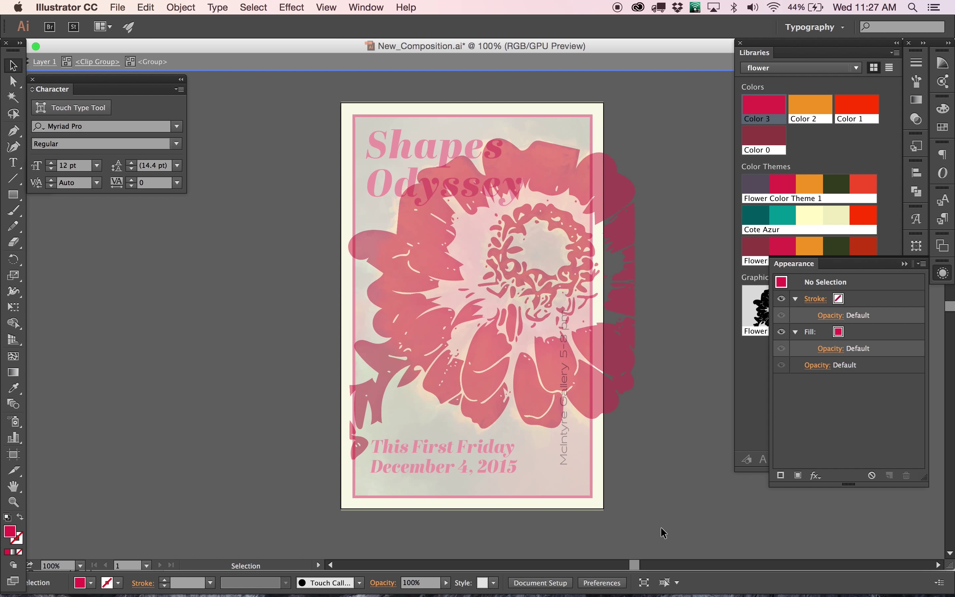
click(644, 585)
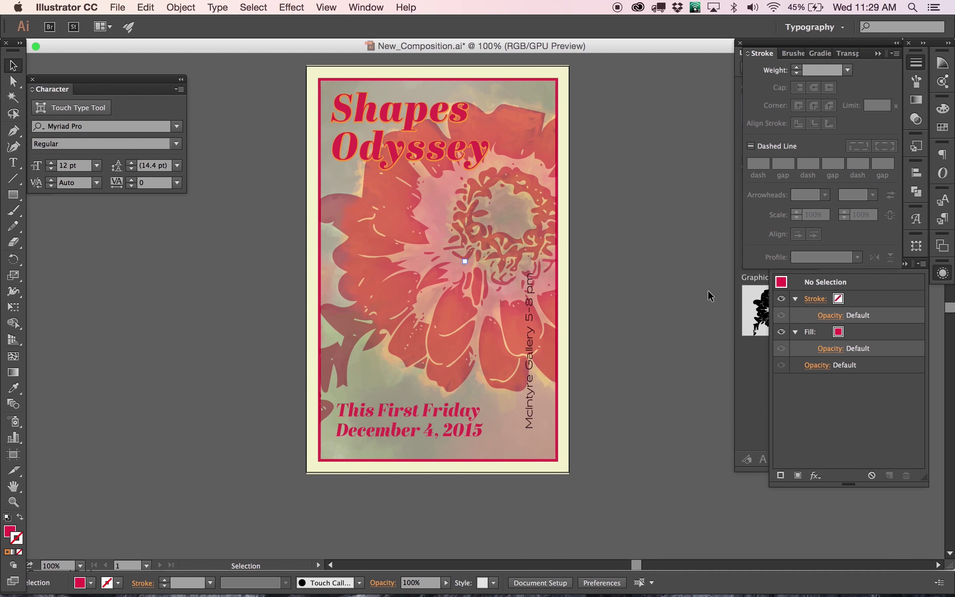
Step: Close the Appearance panel and save the poster as ShapesOd_Invite1.ai
click(804, 379)
click(794, 266)
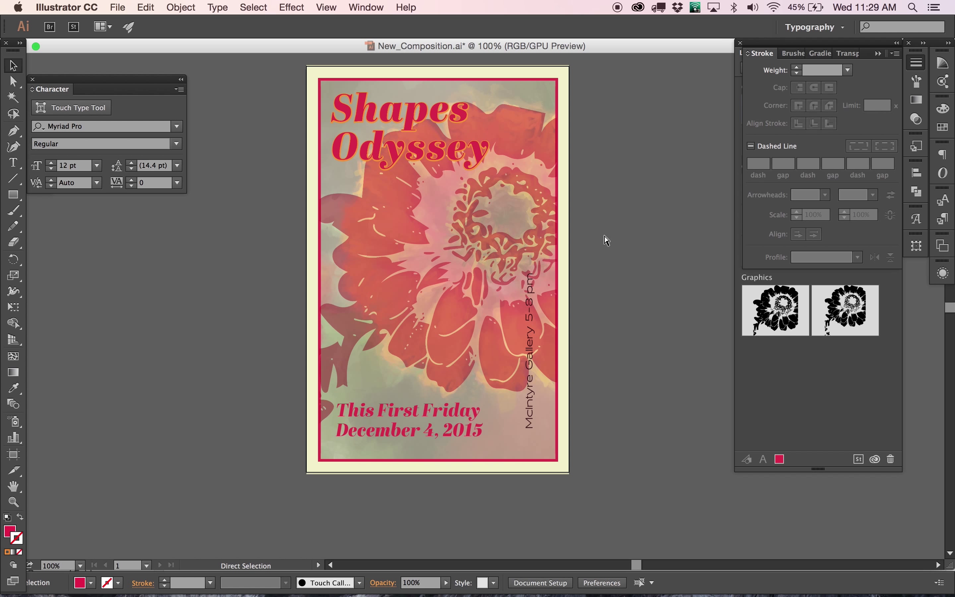
key(super+s)
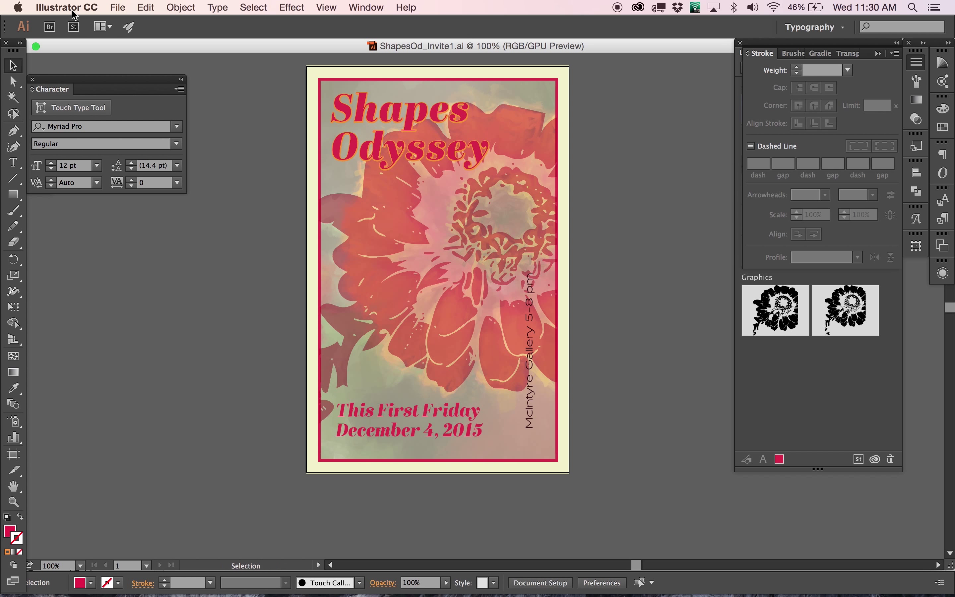
Step: Save an Adobe PDF copy to the Desktop with the Illustrator Default settings
click(118, 7)
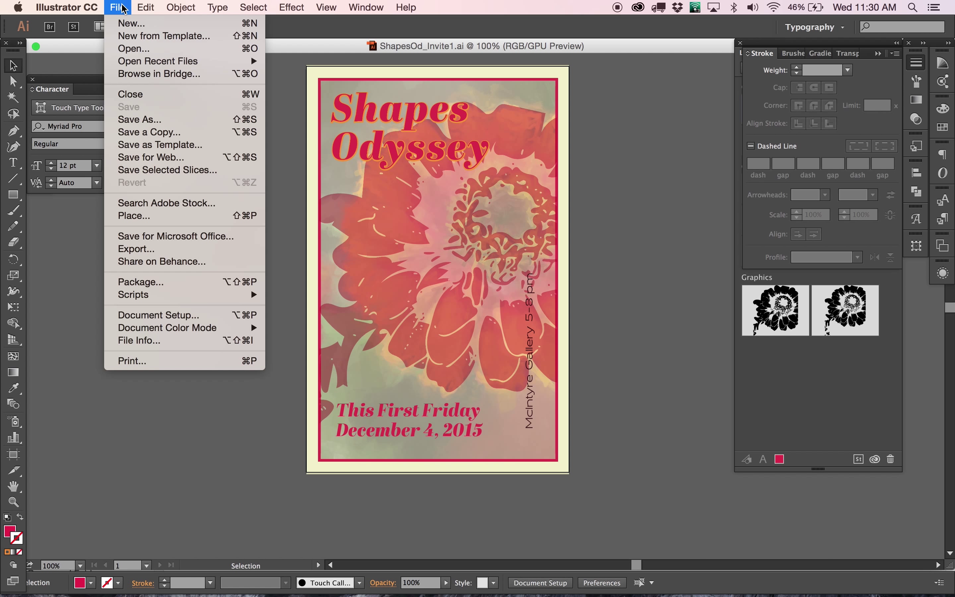
click(158, 136)
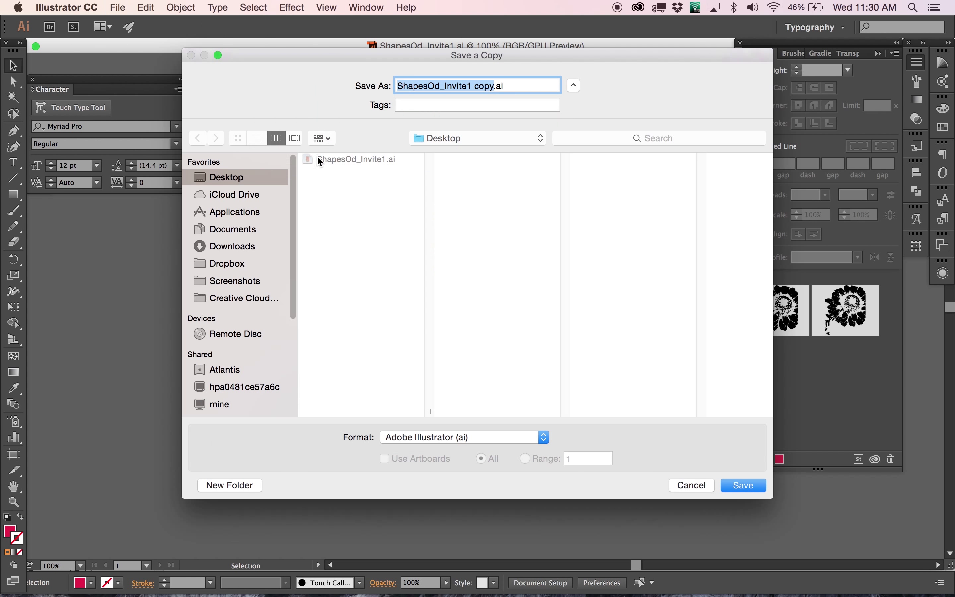
click(481, 445)
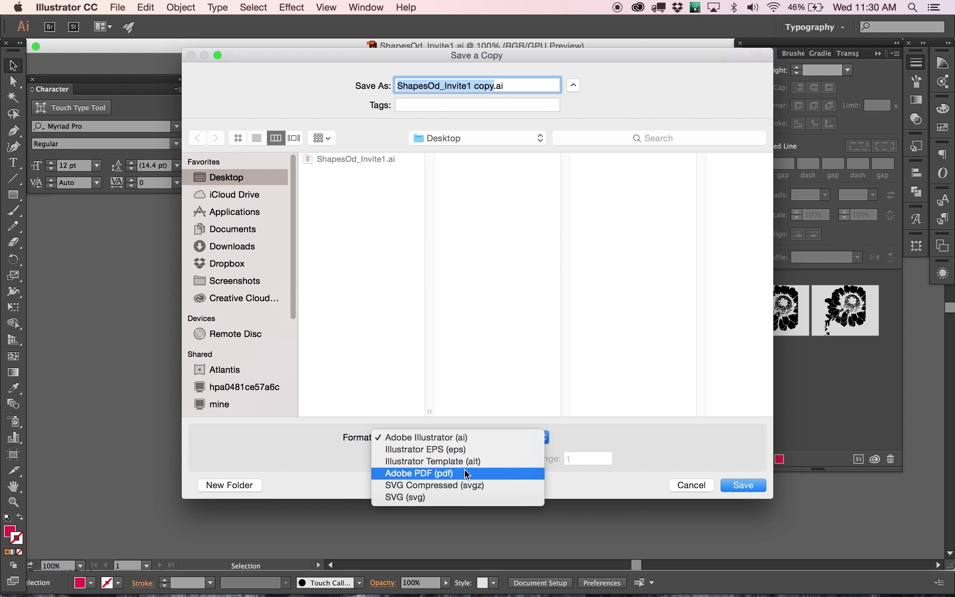
click(528, 473)
click(750, 485)
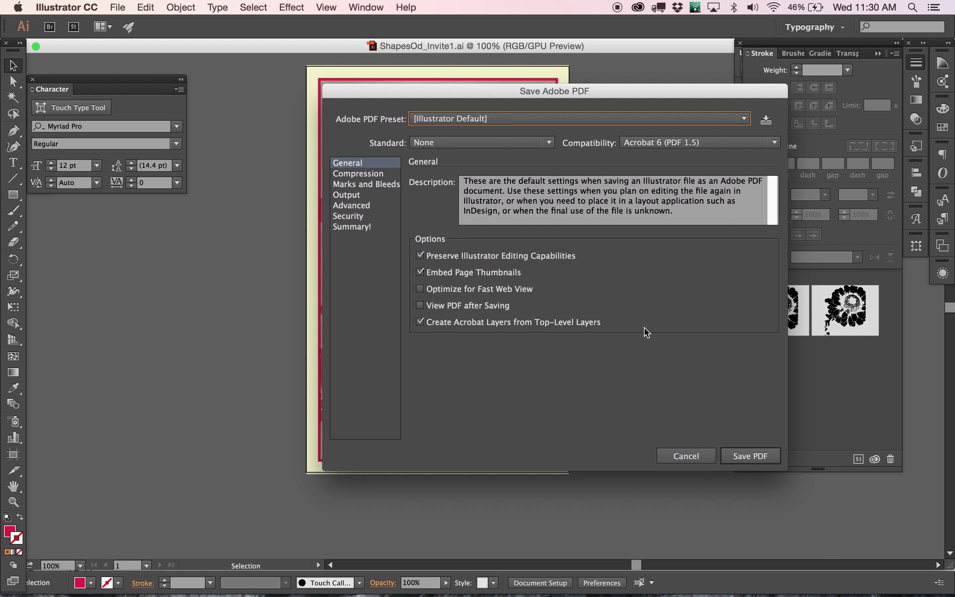
click(741, 454)
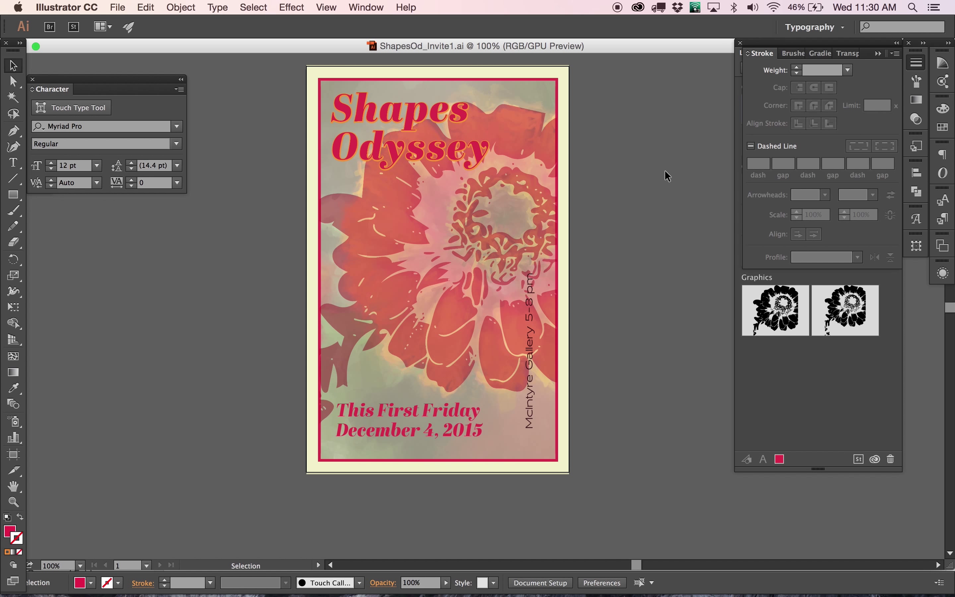
Step: Drag the entire selected poster into the flower library's Graphics section, then start a new document
click(756, 54)
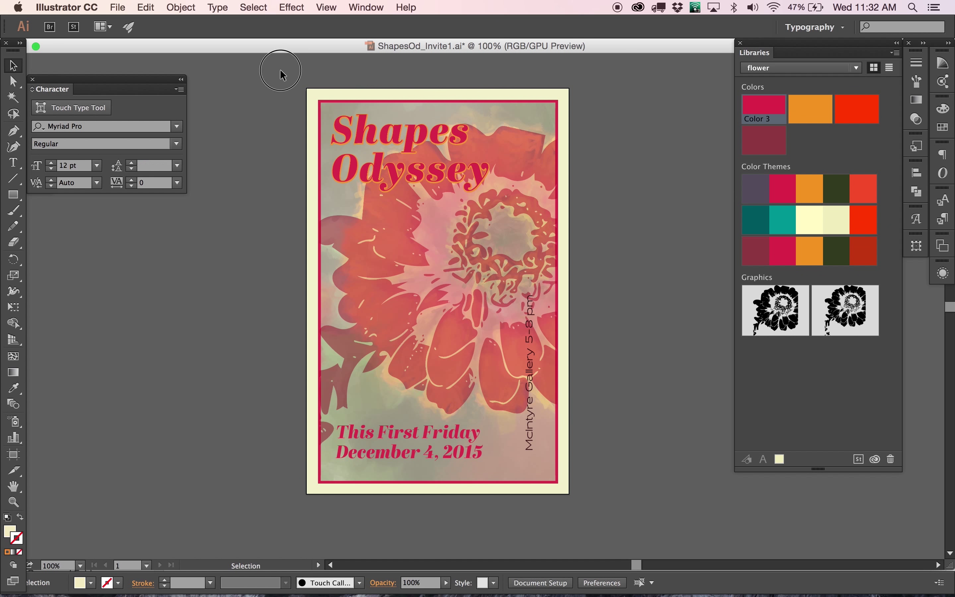
key(super+a)
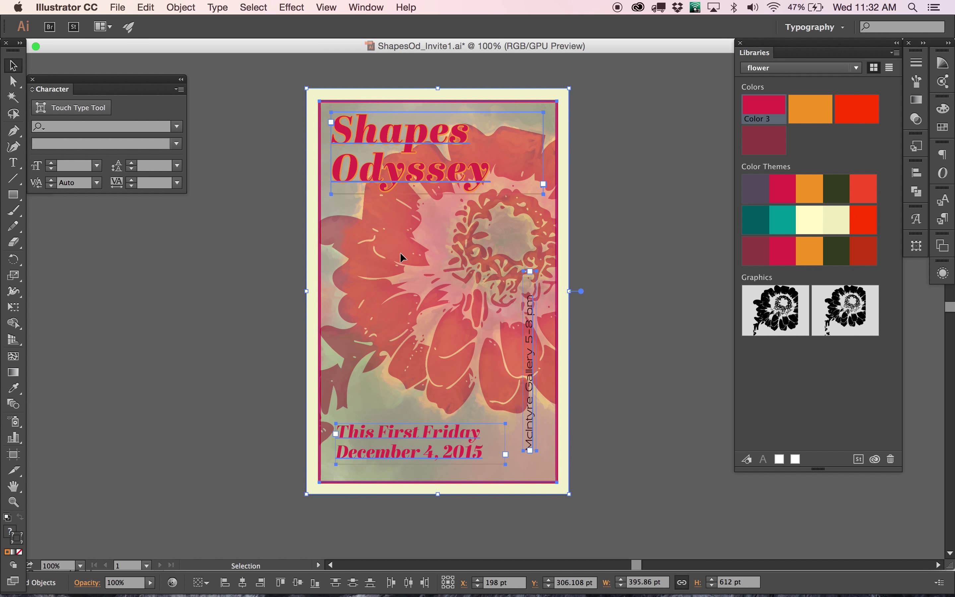
drag(401, 257, 776, 355)
drag(401, 257, 813, 386)
click(677, 297)
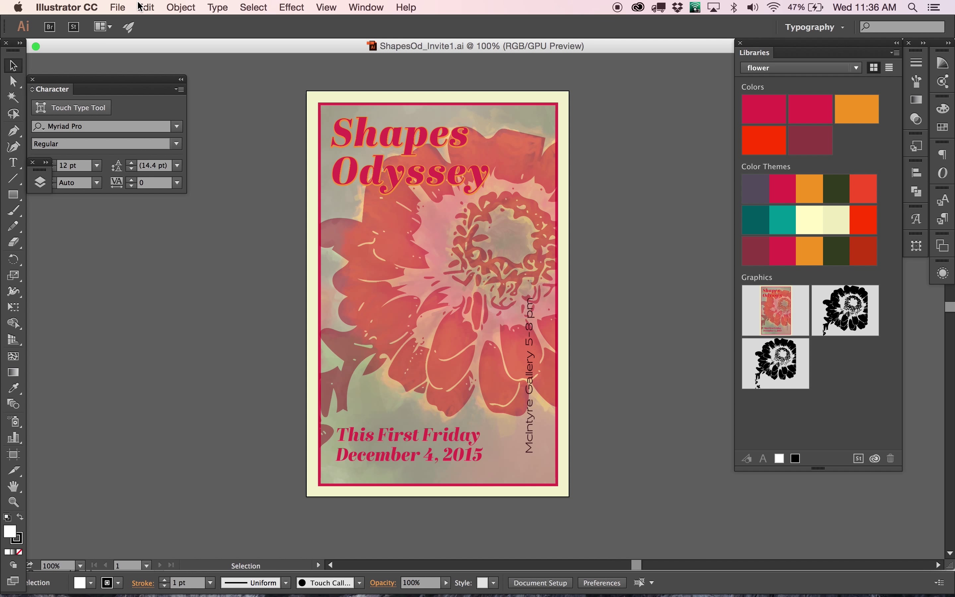
key(super+n)
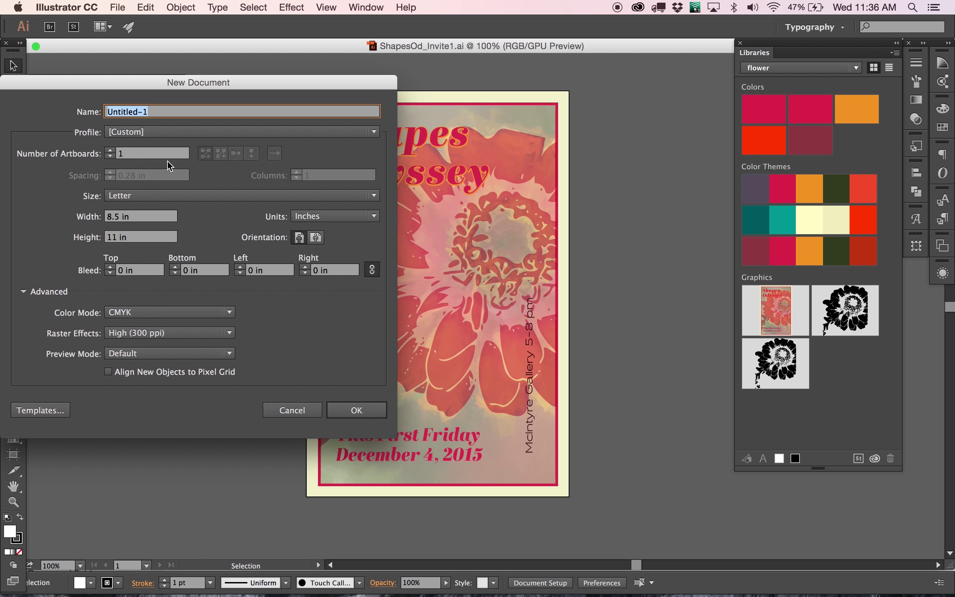
Step: Create a landscape 11 × 8.5 in Letter document and place Artwork 1 on its left
click(316, 237)
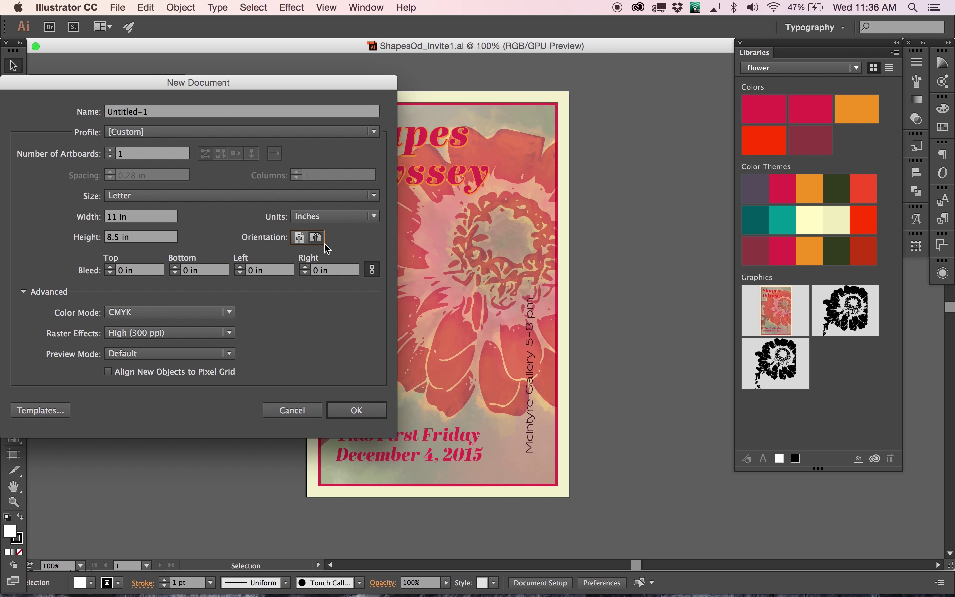
click(356, 411)
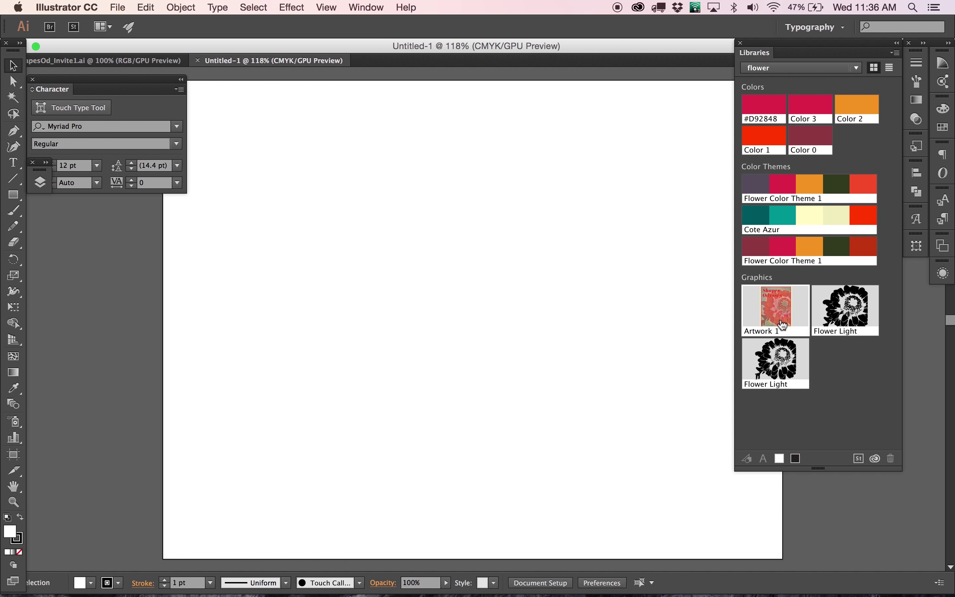
drag(789, 316, 418, 288)
drag(435, 165, 332, 184)
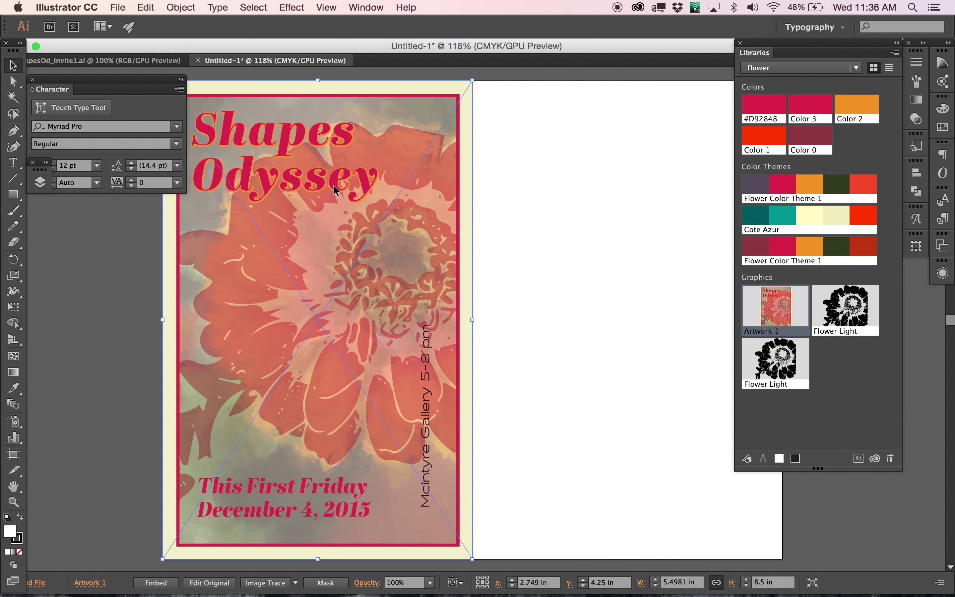
Step: Set the top-left reference point and Option-drag a copy of the poster to the right
click(478, 578)
click(462, 583)
click(463, 587)
click(303, 181)
drag(304, 181, 613, 184)
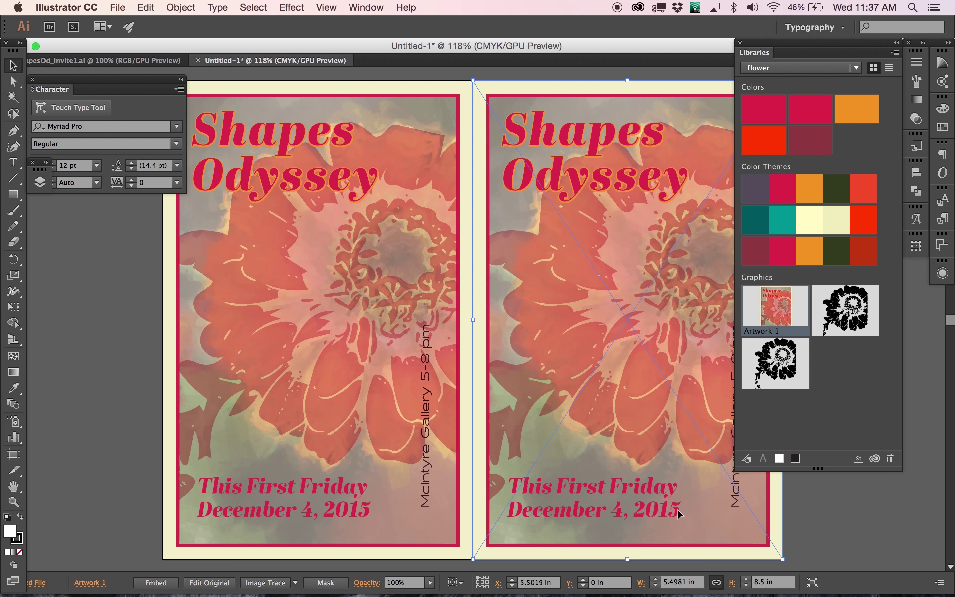
Step: Move the right-hand copy to X 5.5 in, deselect it, and view at actual size
click(813, 514)
click(667, 425)
click(533, 583)
text(5.5)
key(Return)
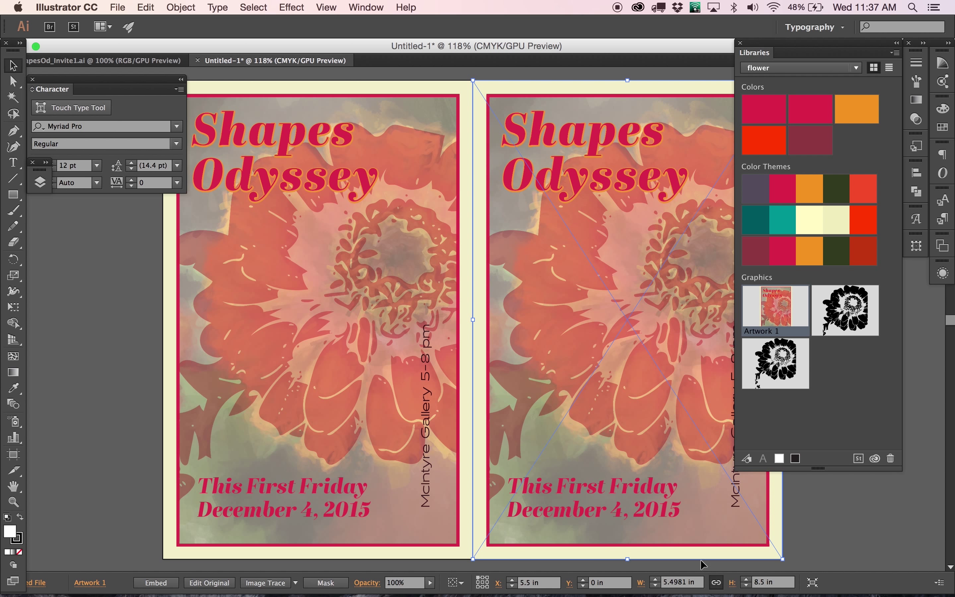
click(831, 534)
key(super+1)
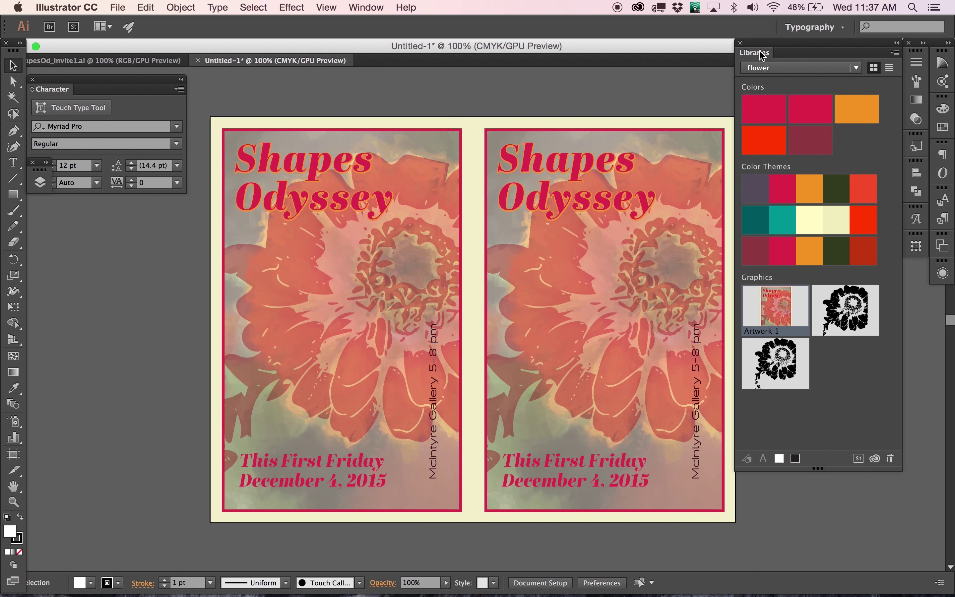
click(626, 81)
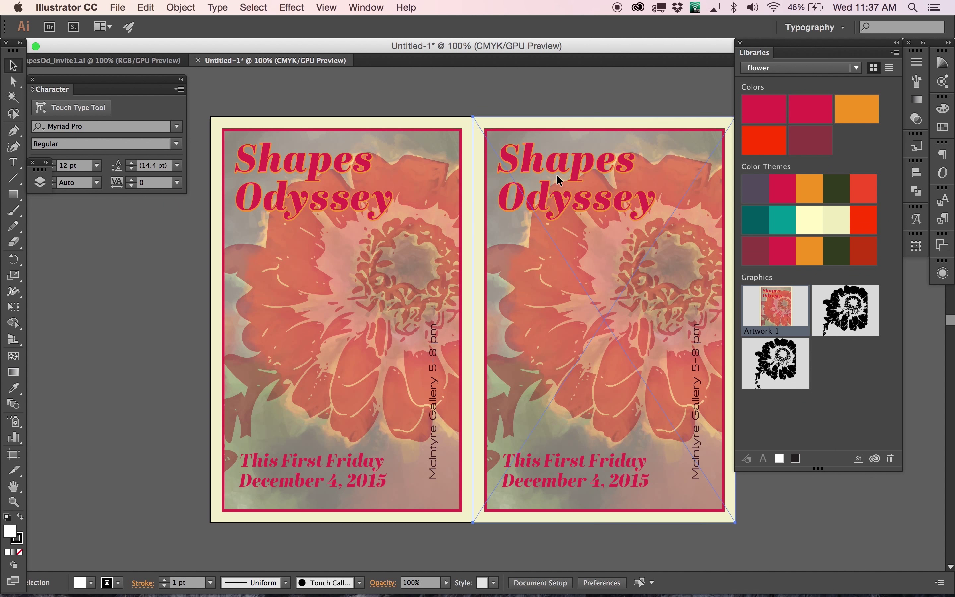